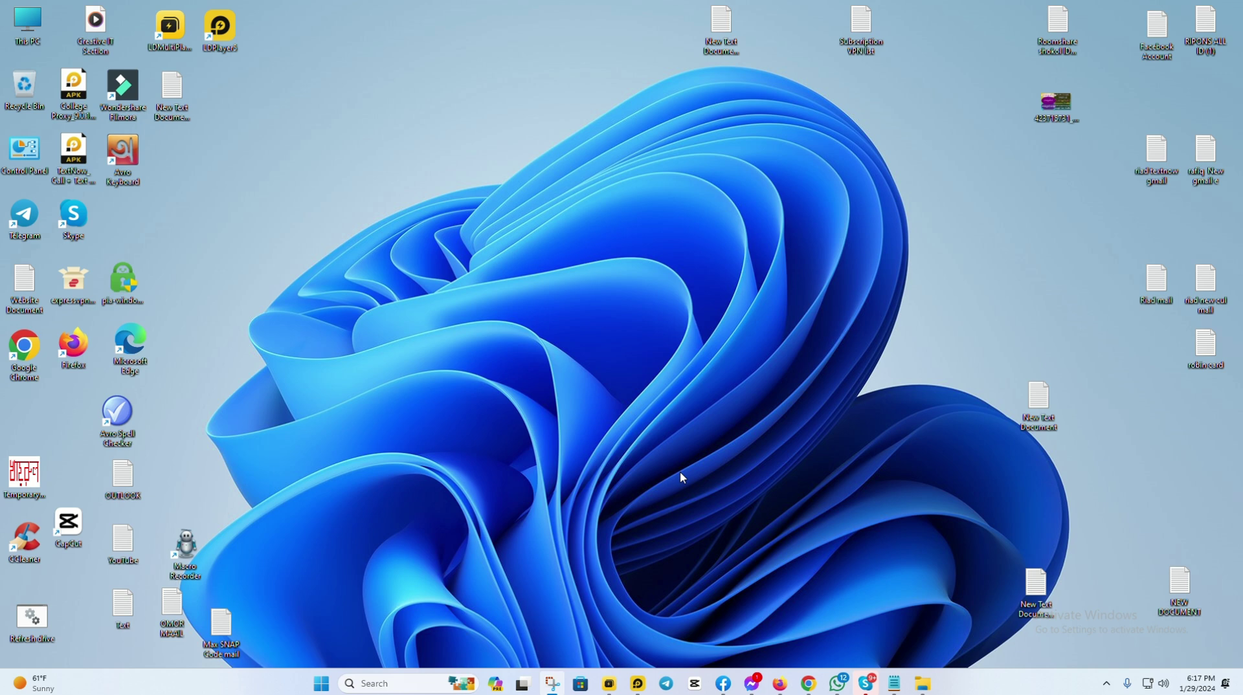
# - Bring the Chrome window with the Washington, DC Craigslist home page to the front
pyautogui.hotkey('alt', 'Tab')
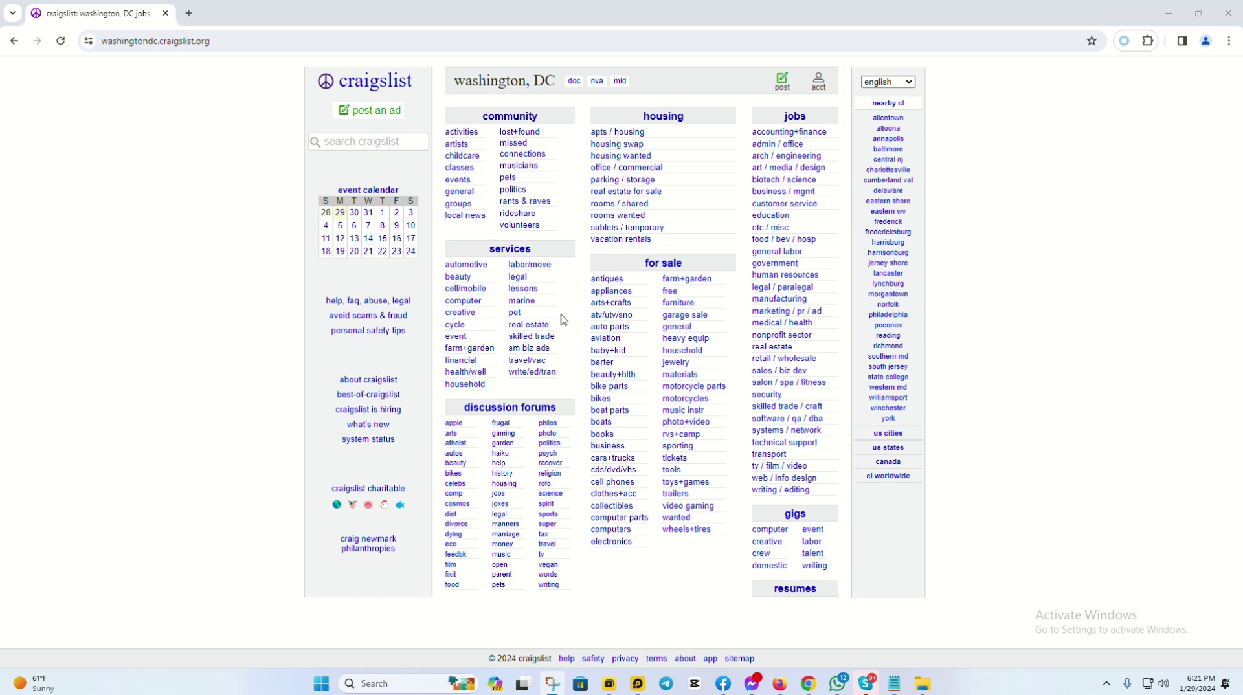
# - Open the Washington, DC pets listings and switch the layout to thumb, then gallery
pyautogui.click(511, 179)
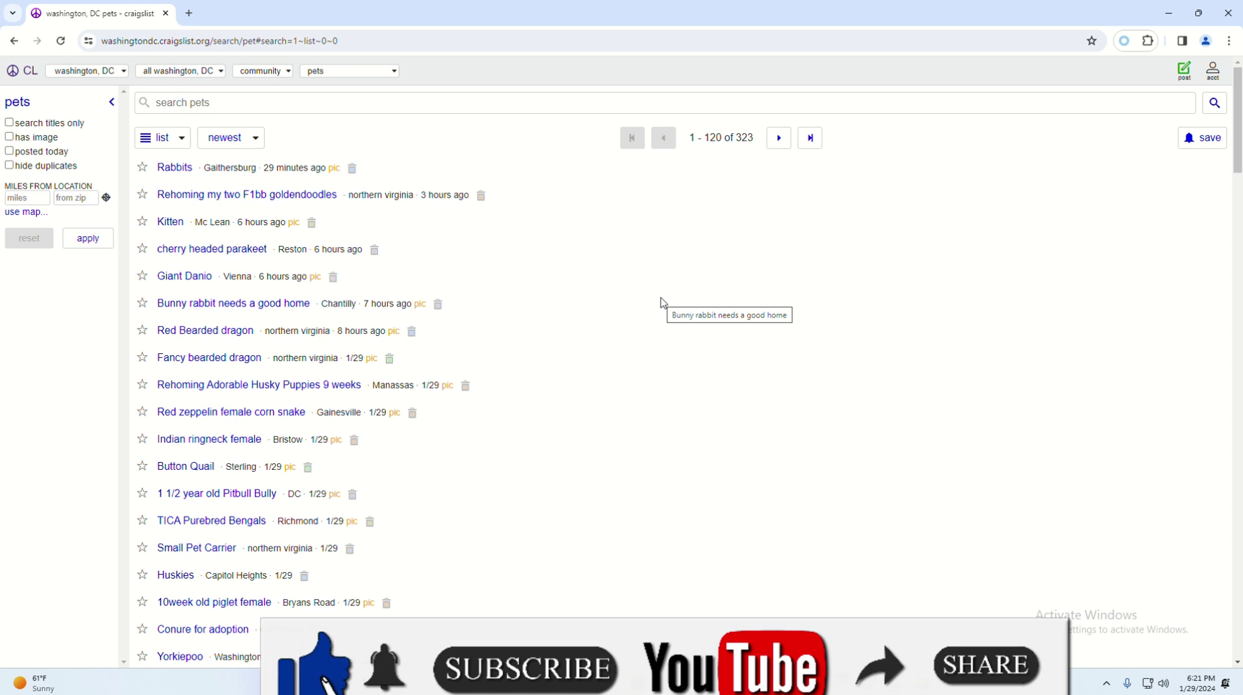
pyautogui.click(165, 138)
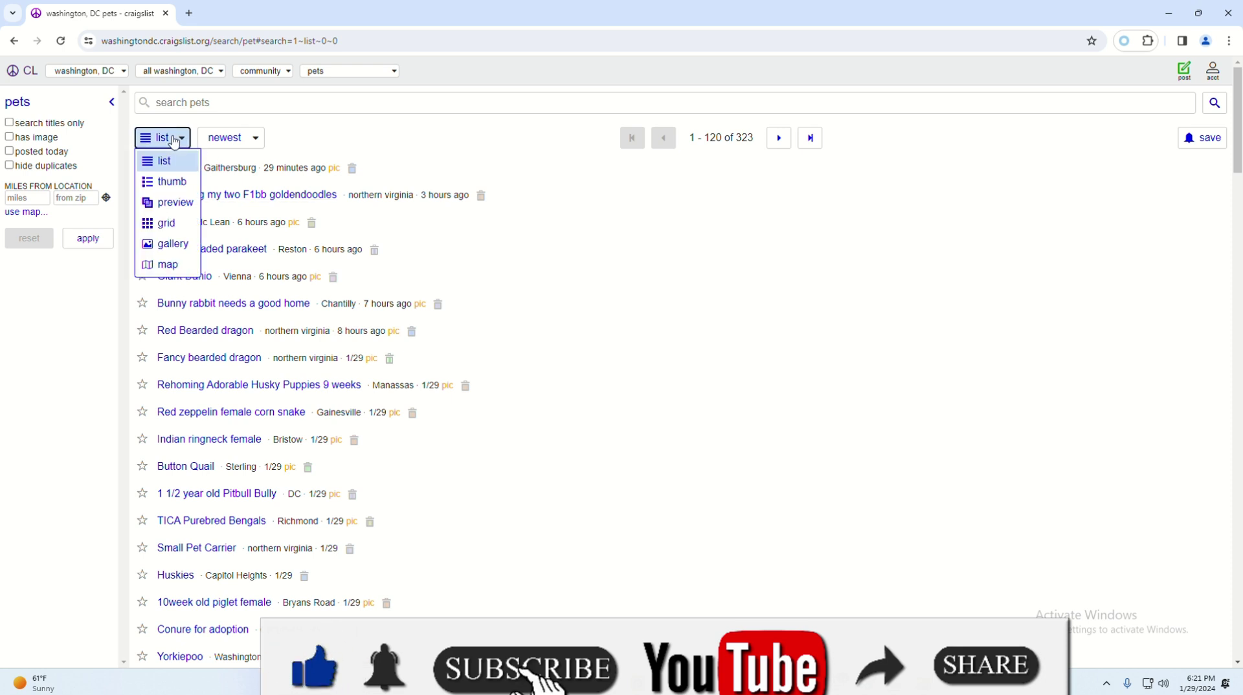
pyautogui.click(172, 185)
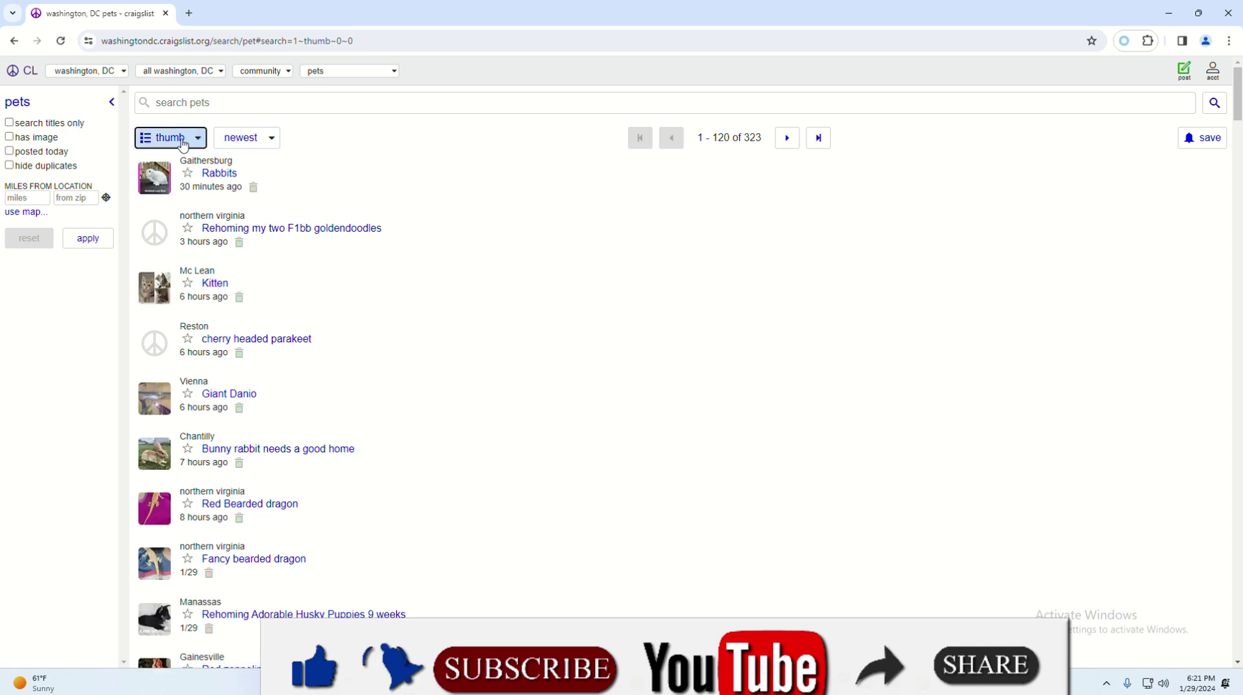
pyautogui.click(157, 139)
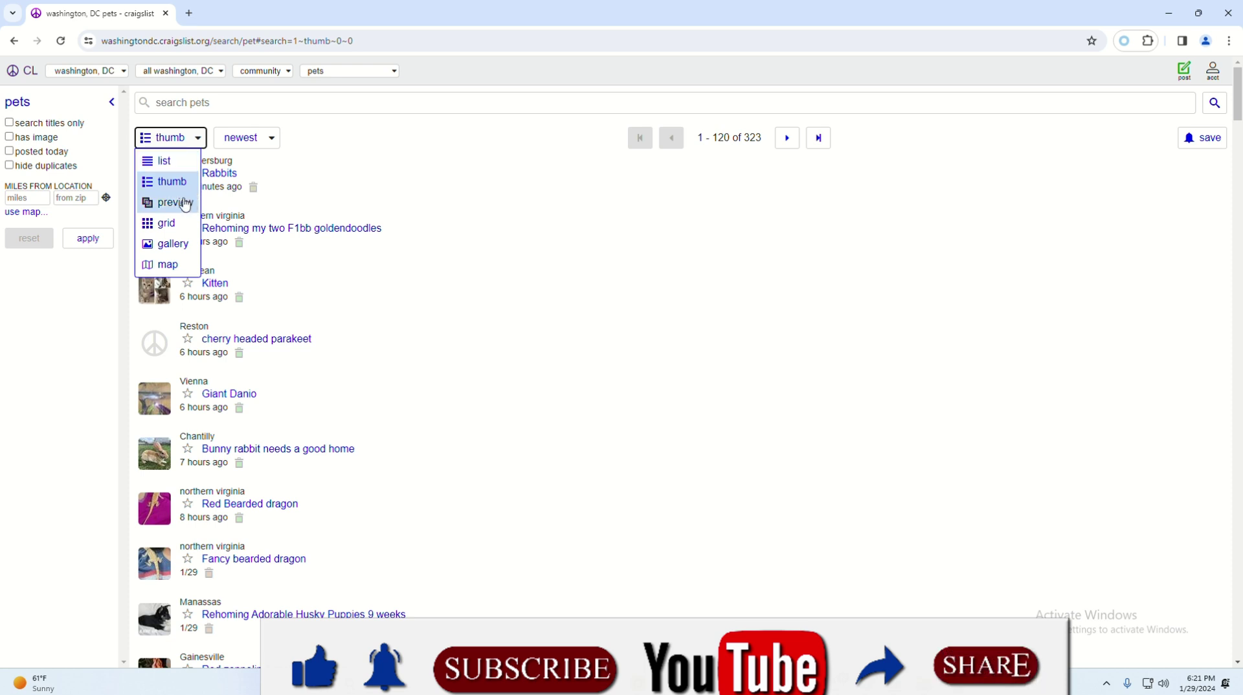
pyautogui.click(165, 244)
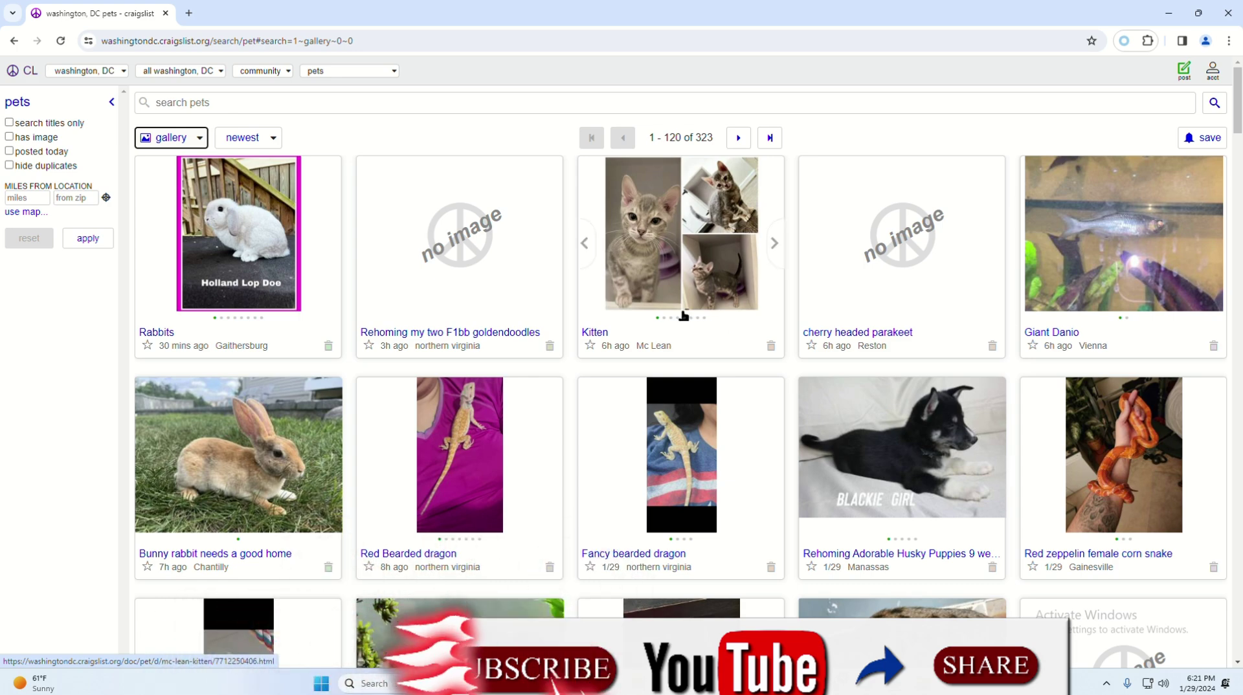
pyautogui.scroll(-3, 679, 317)
pyautogui.scroll(-2, 676, 450)
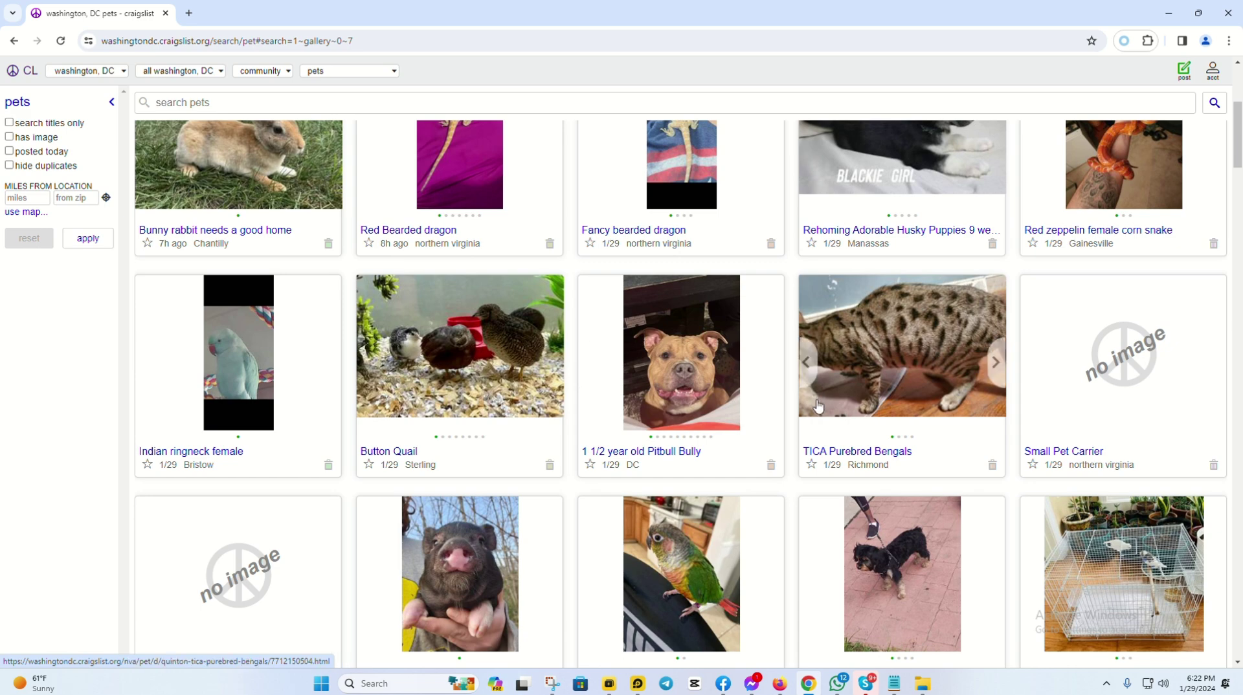
pyautogui.scroll(-3, 582, 347)
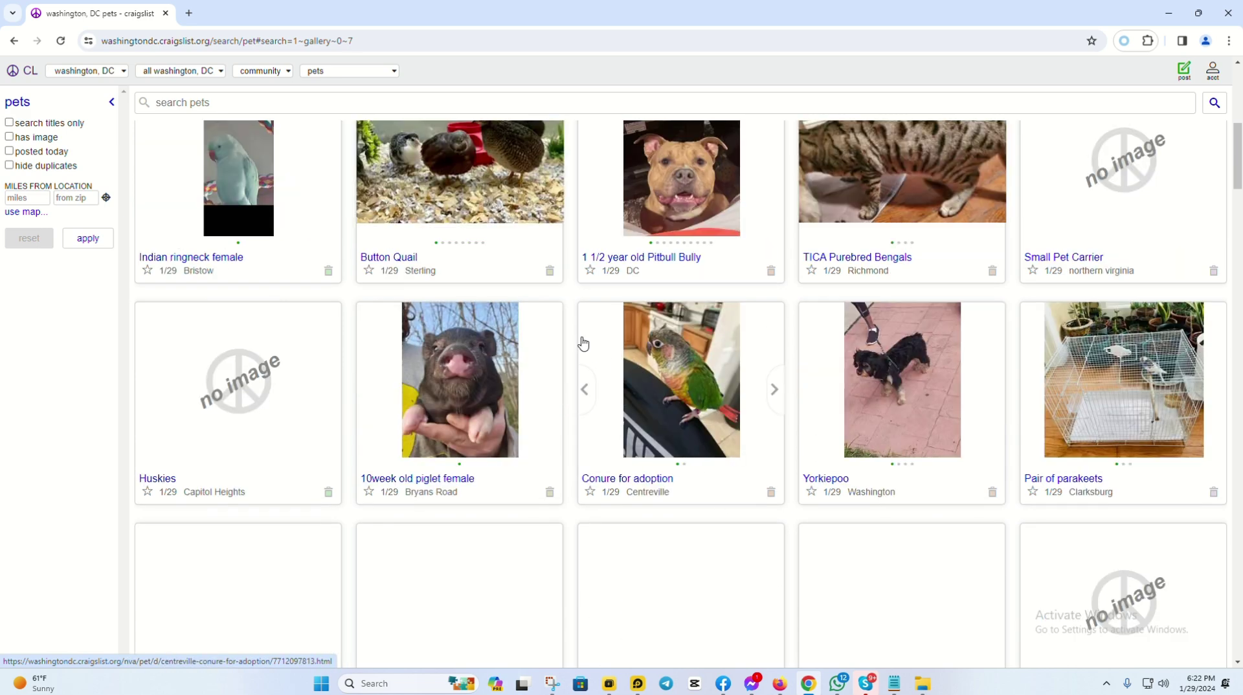
pyautogui.scroll(-6, 582, 338)
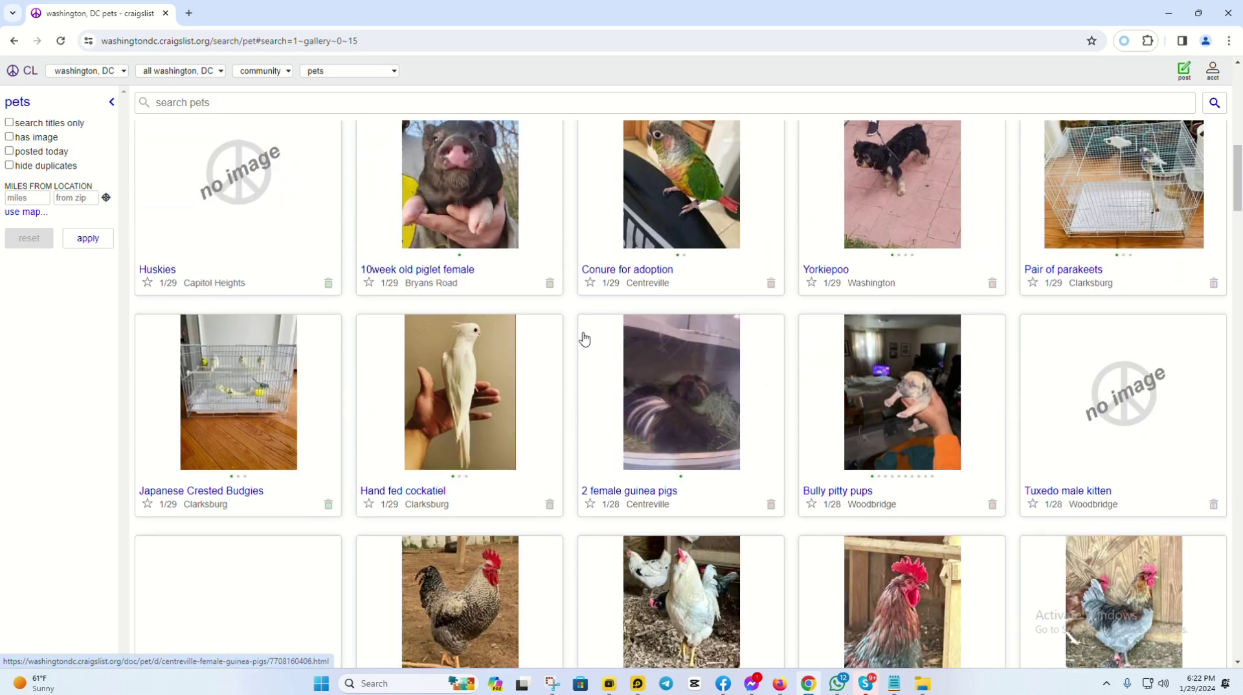
pyautogui.scroll(5, 673, 346)
pyautogui.scroll(4, 725, 354)
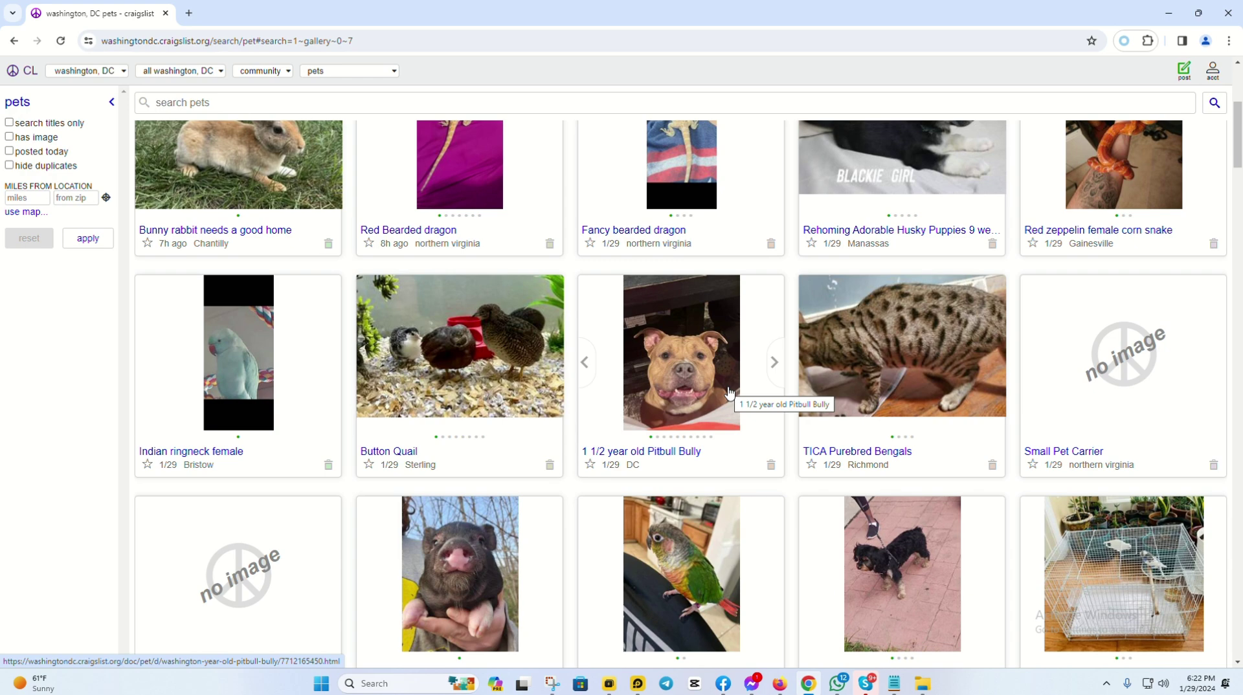
pyautogui.scroll(3, 648, 316)
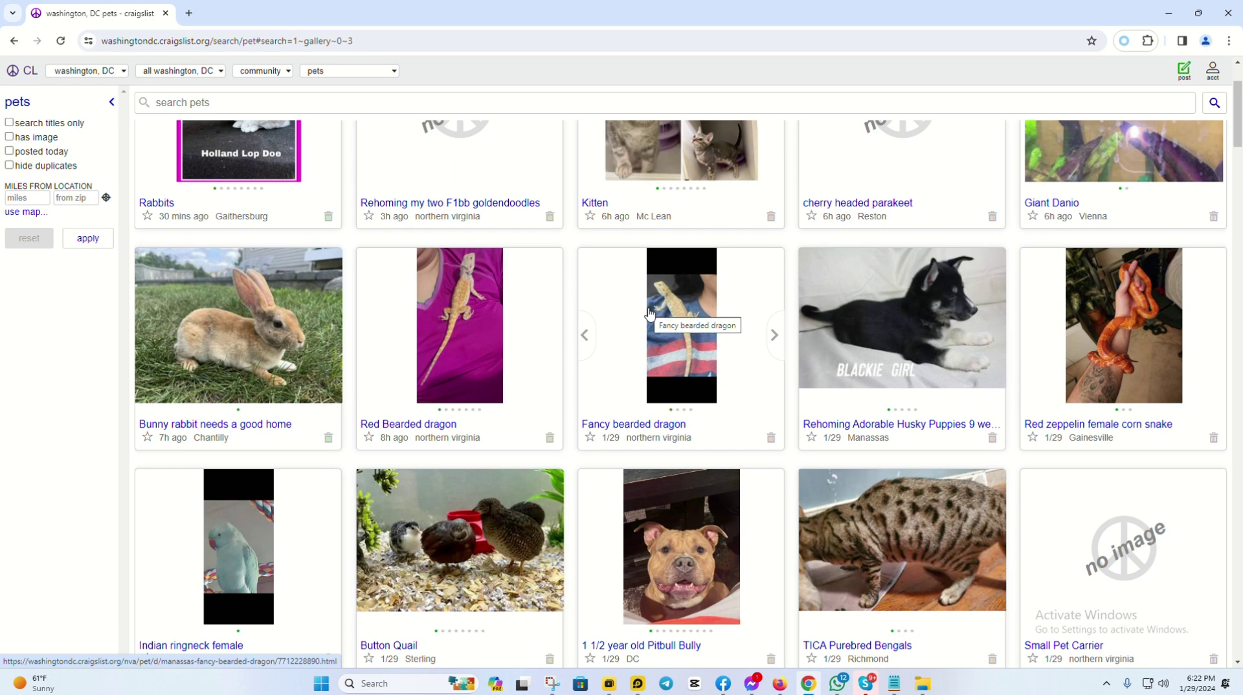
pyautogui.scroll(2, 536, 375)
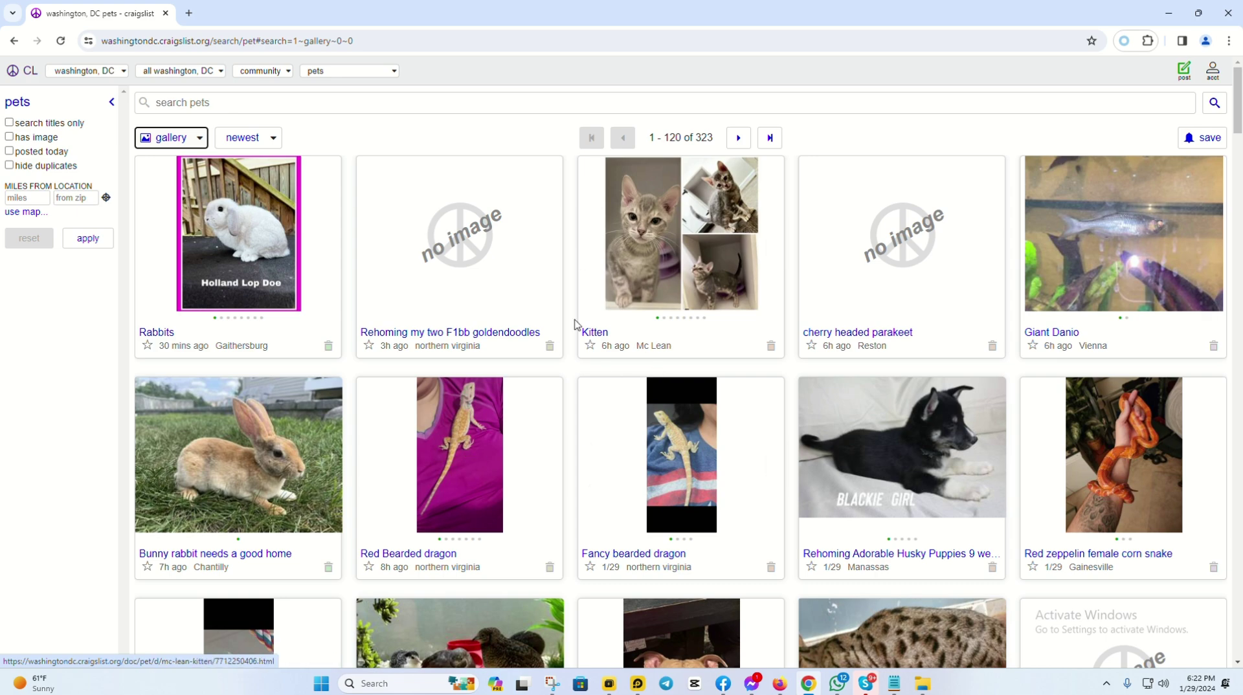
# - Browse the pets gallery, then go back to the Washington, DC home page
pyautogui.scroll(-5, 665, 324)
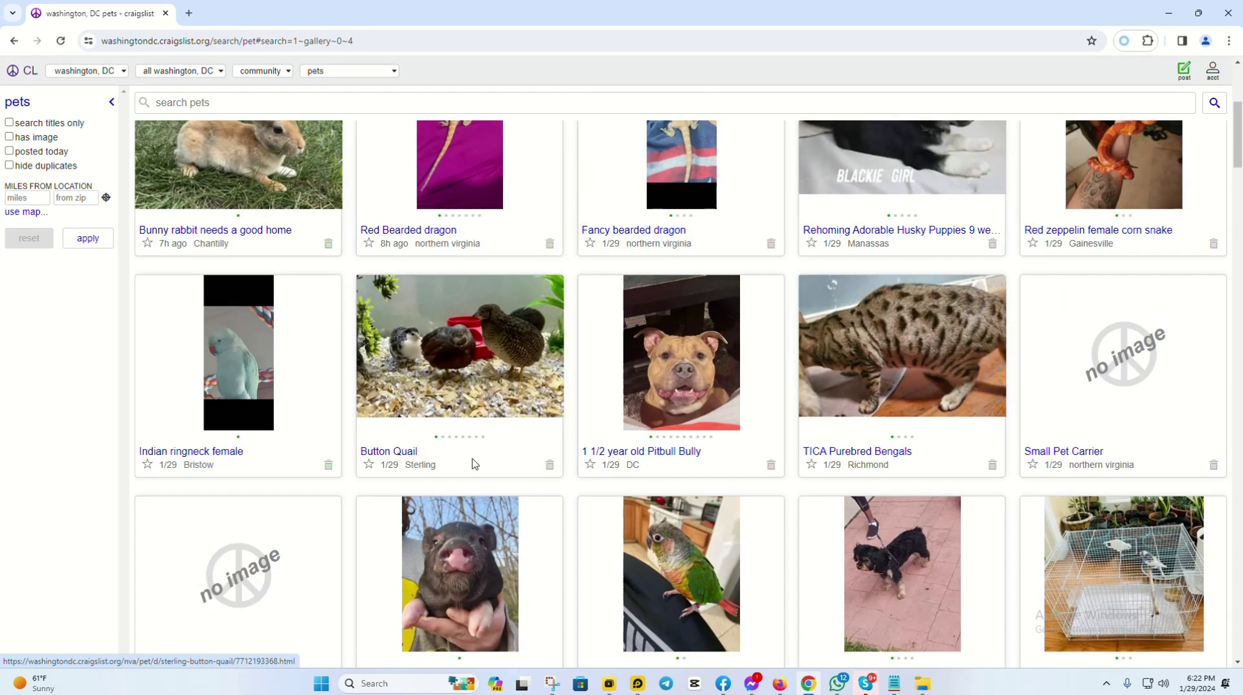
pyautogui.scroll(-10, 479, 453)
pyautogui.scroll(-4, 606, 398)
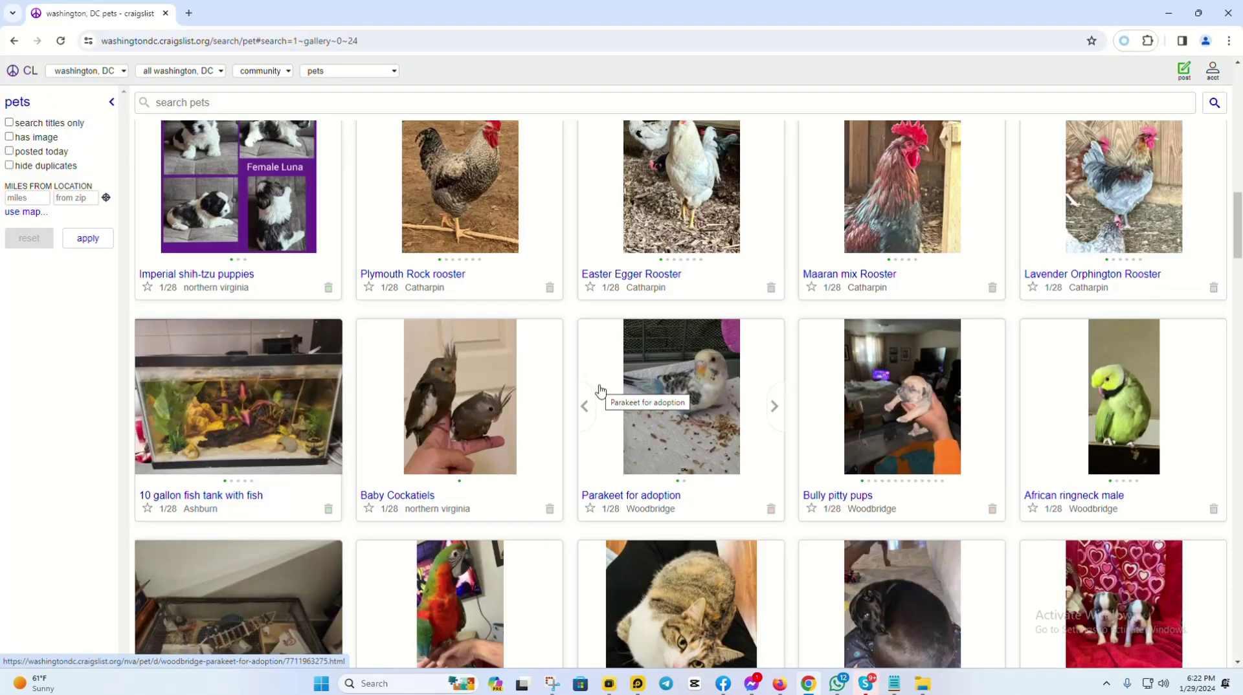
pyautogui.scroll(7, 539, 272)
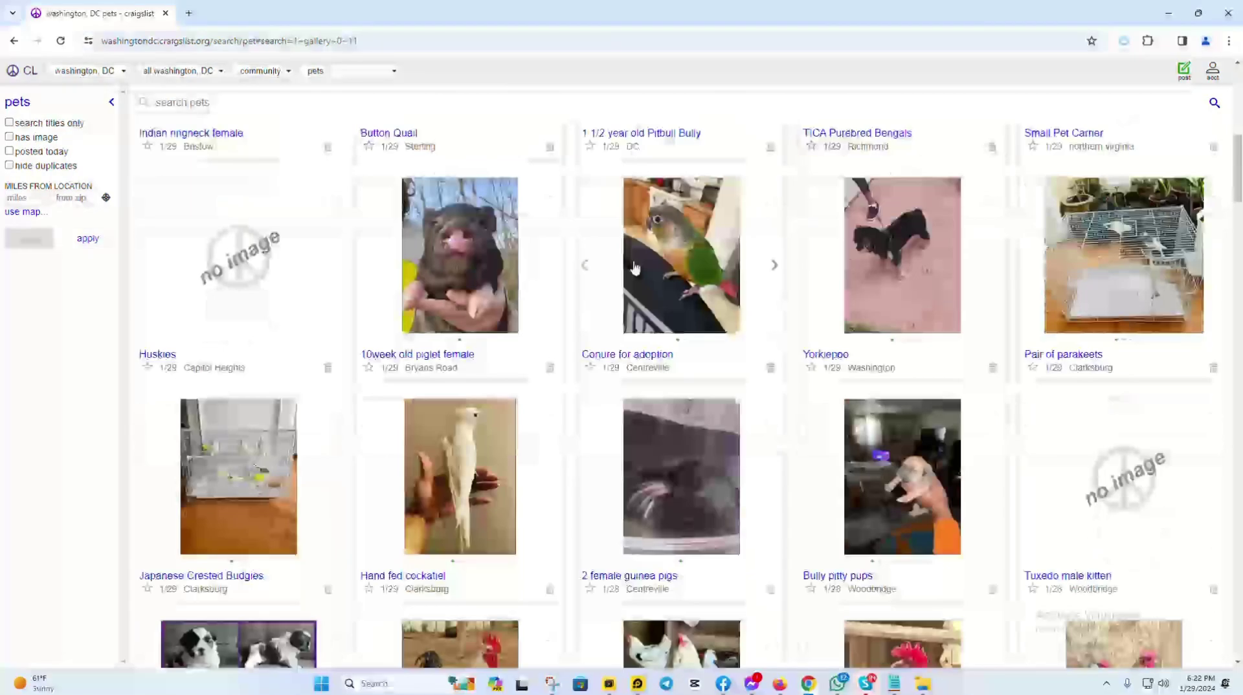
pyautogui.scroll(3, 674, 220)
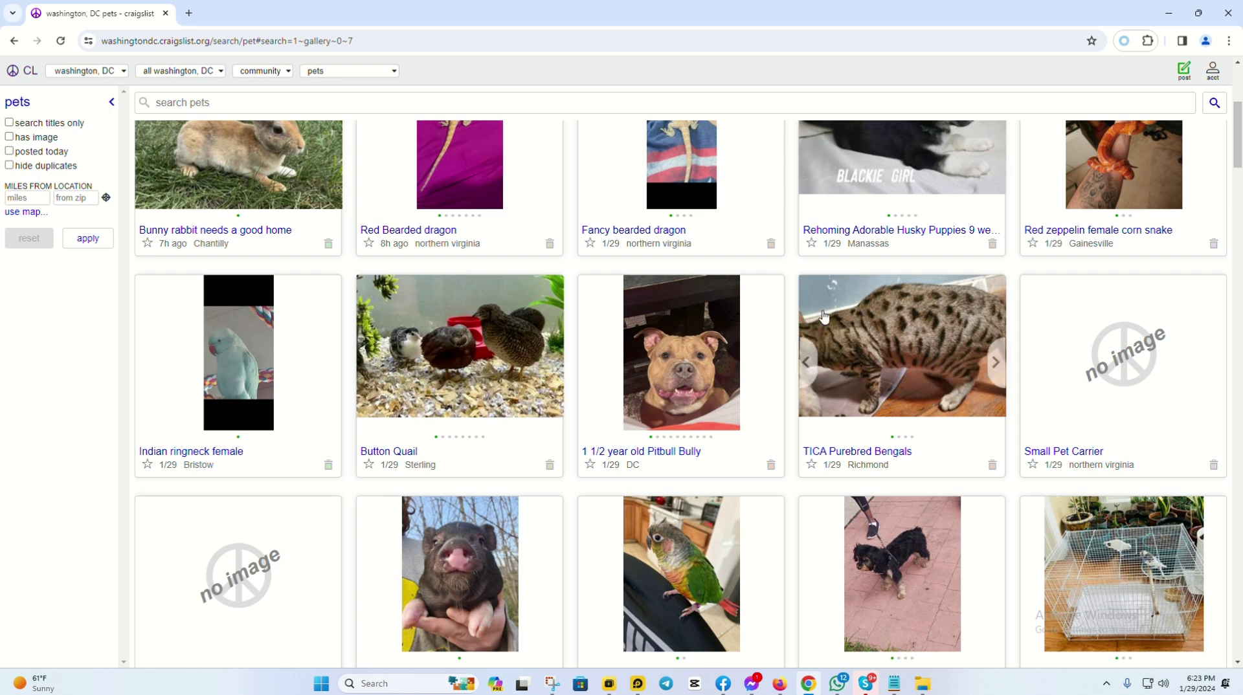
pyautogui.scroll(5, 688, 285)
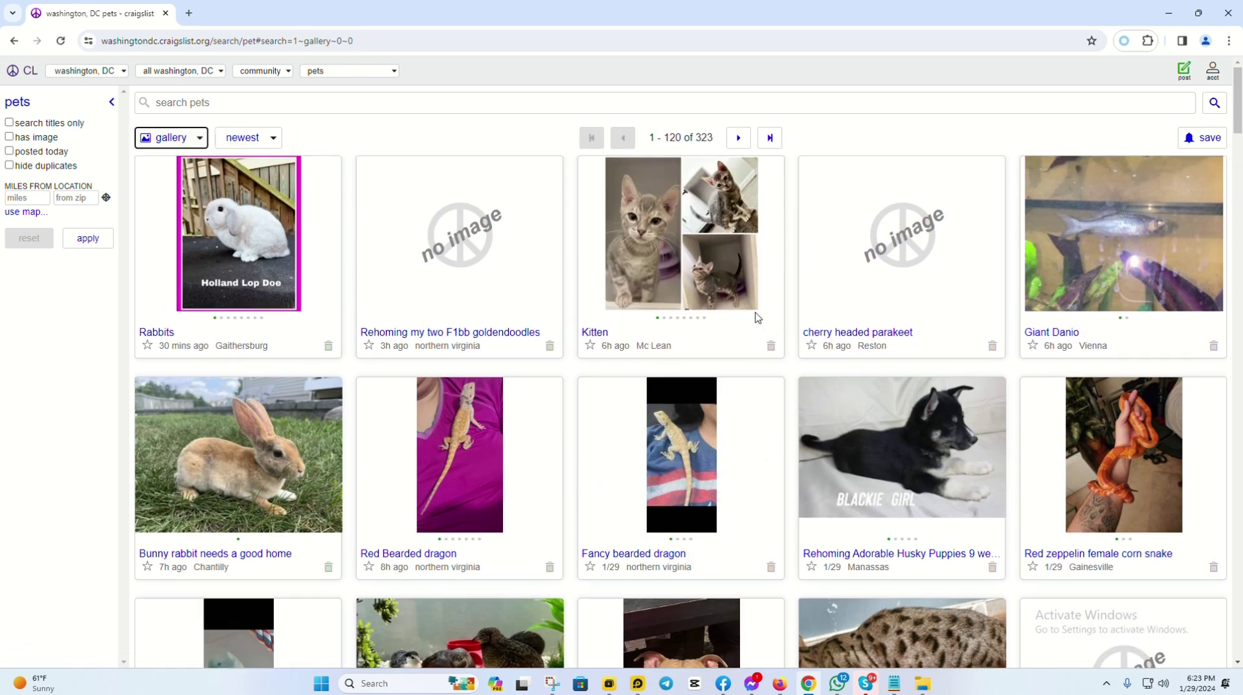
pyautogui.scroll(-2, 750, 317)
pyautogui.scroll(-2, 668, 542)
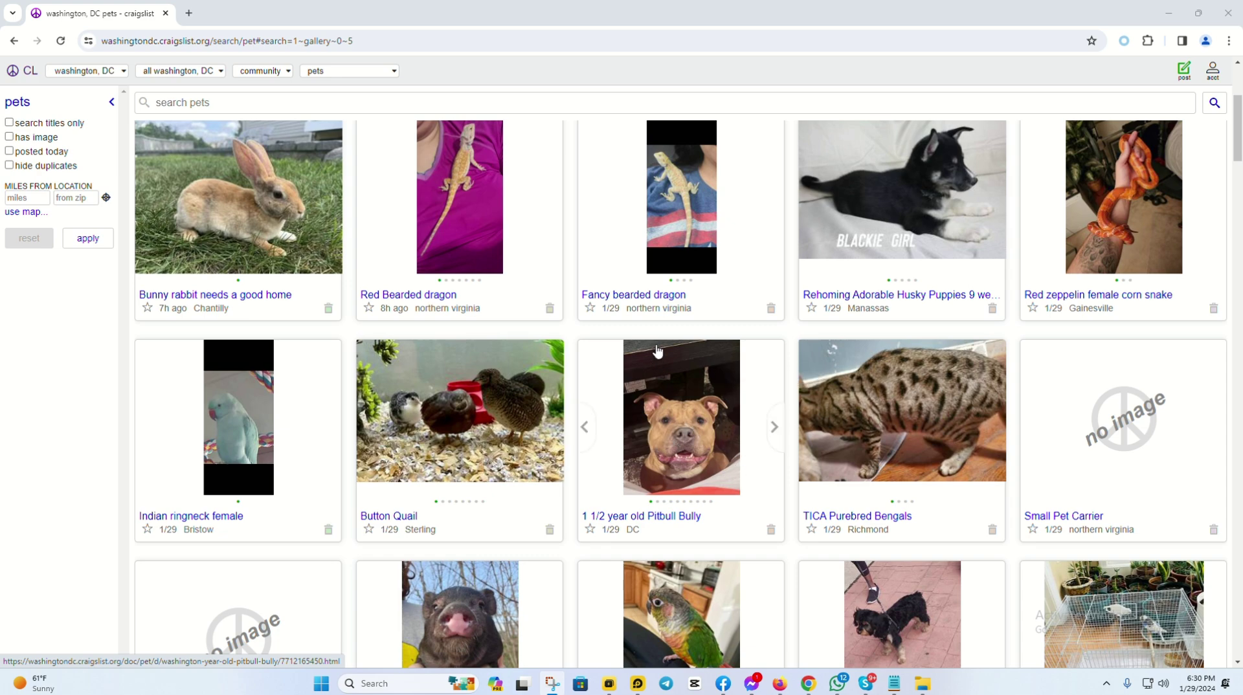
pyautogui.scroll(4, 655, 347)
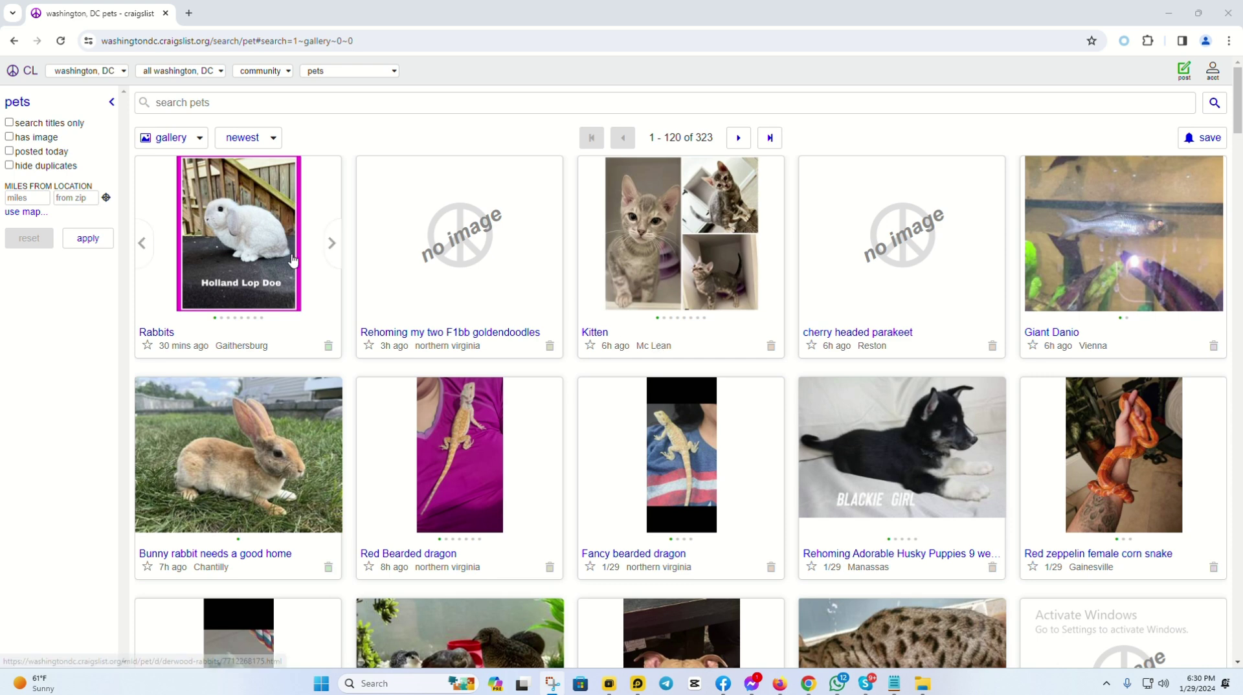
pyautogui.click(12, 42)
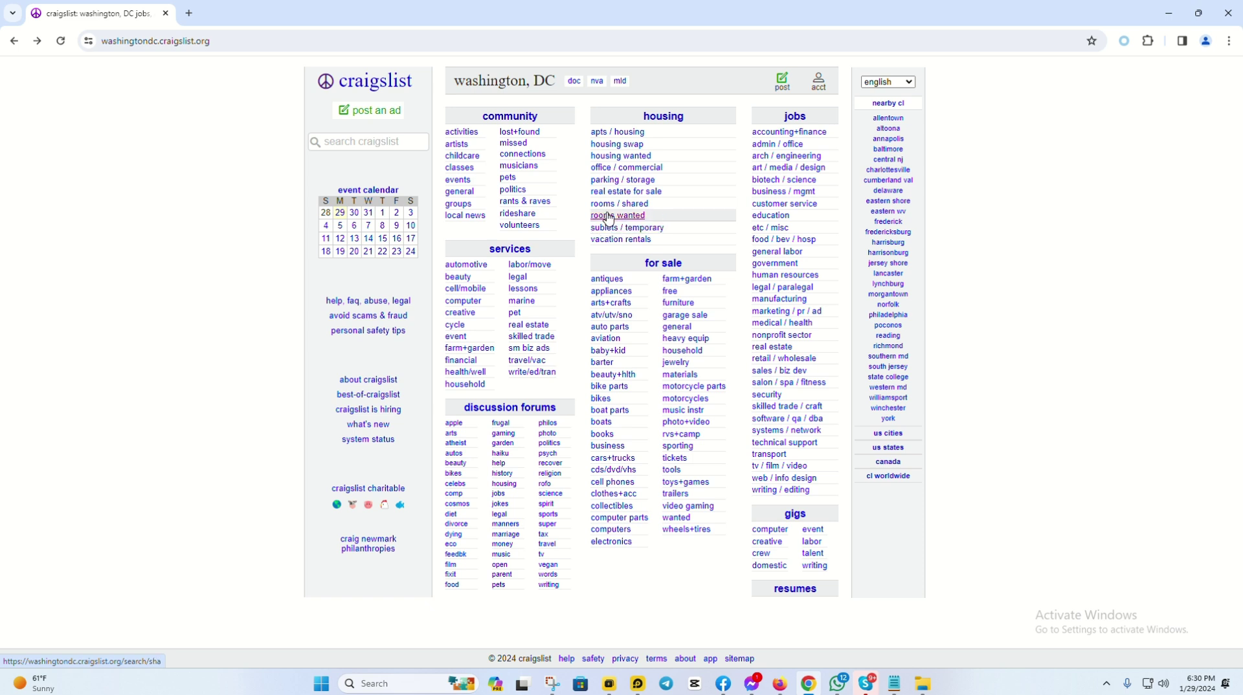
# - Open 'rooms / shared' under the housing section of the Washington, DC home page
pyautogui.click(609, 208)
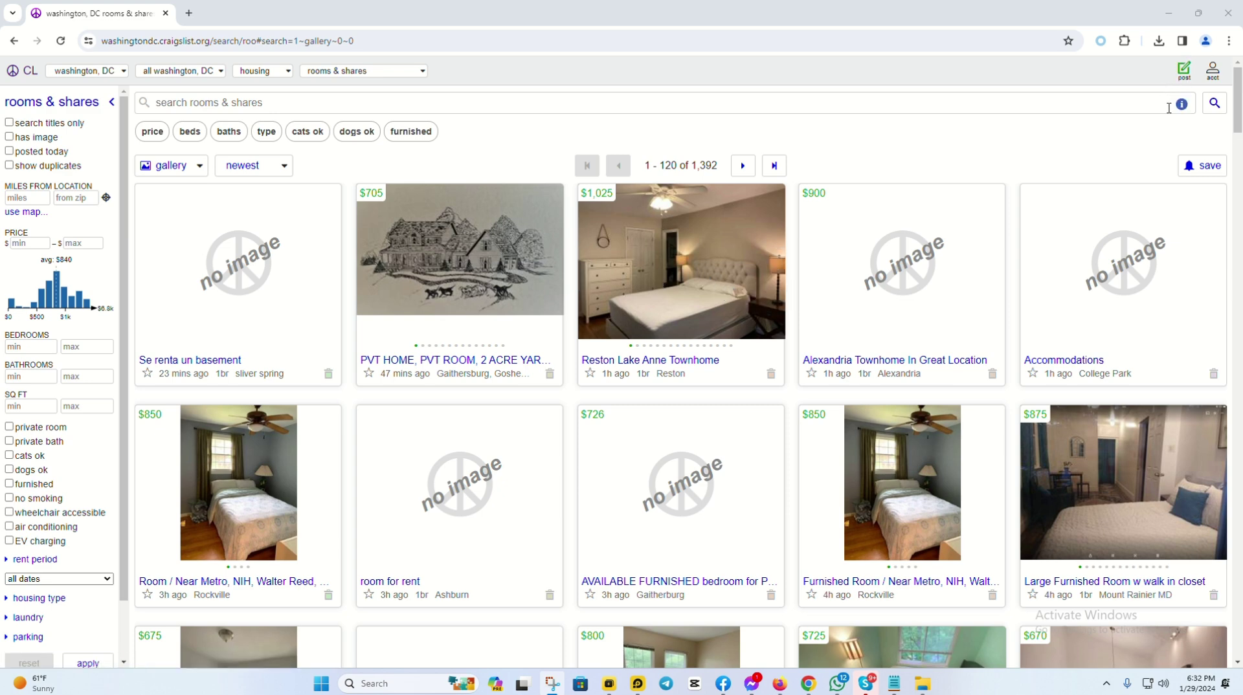
# - Start a new post in northern virginia as housing offered, rooms & shares, and continue
pyautogui.click(1184, 73)
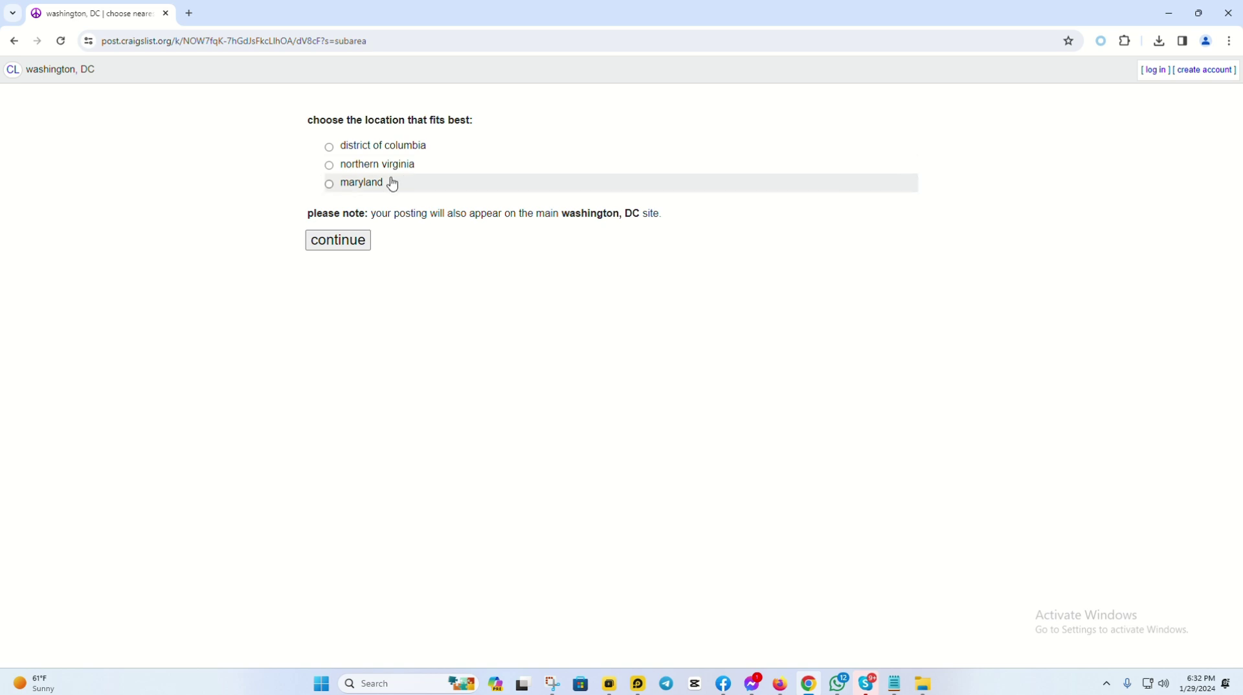
pyautogui.click(329, 167)
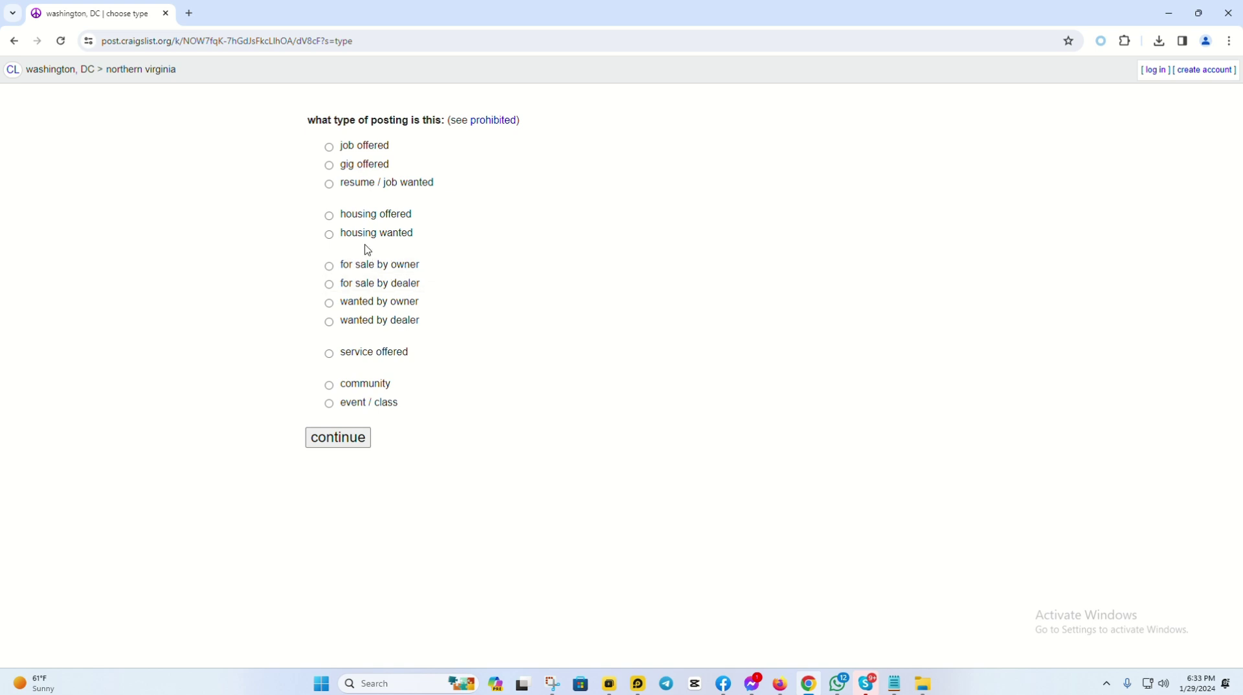
pyautogui.click(329, 220)
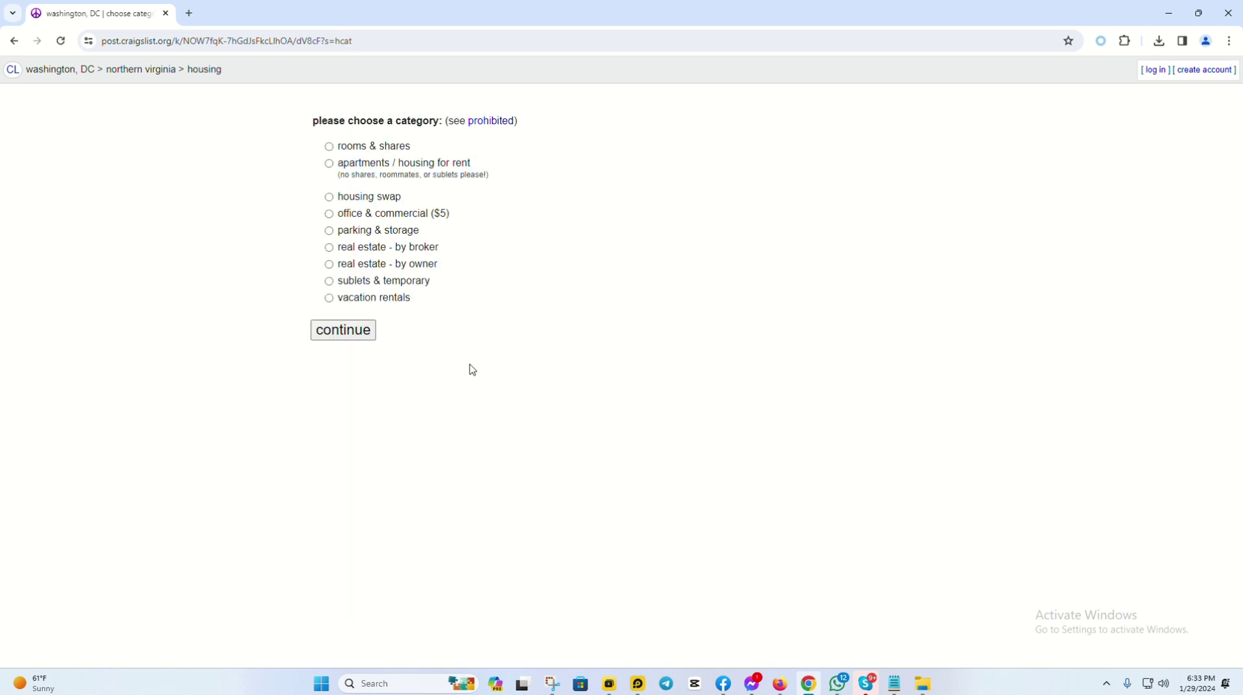
pyautogui.click(336, 150)
pyautogui.click(341, 329)
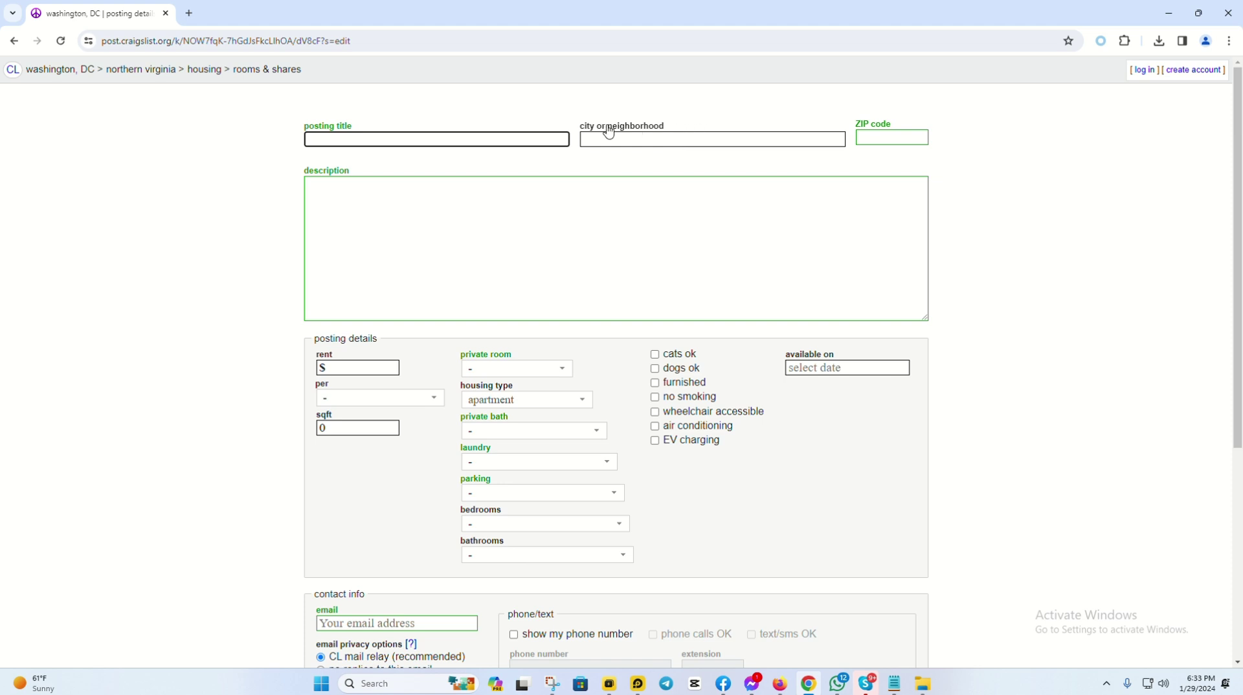
# - Place the cursor in the blank posting title field
pyautogui.moveTo(359, 126); pyautogui.dragTo(299, 129)
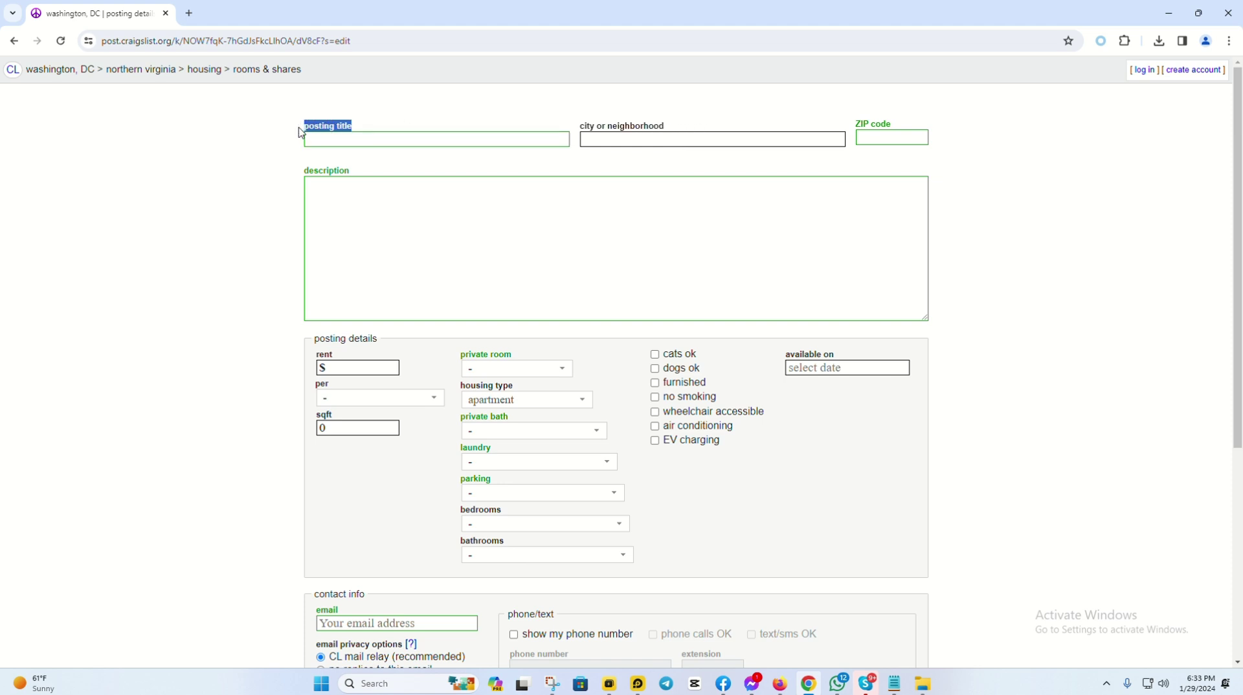
pyautogui.click(385, 125)
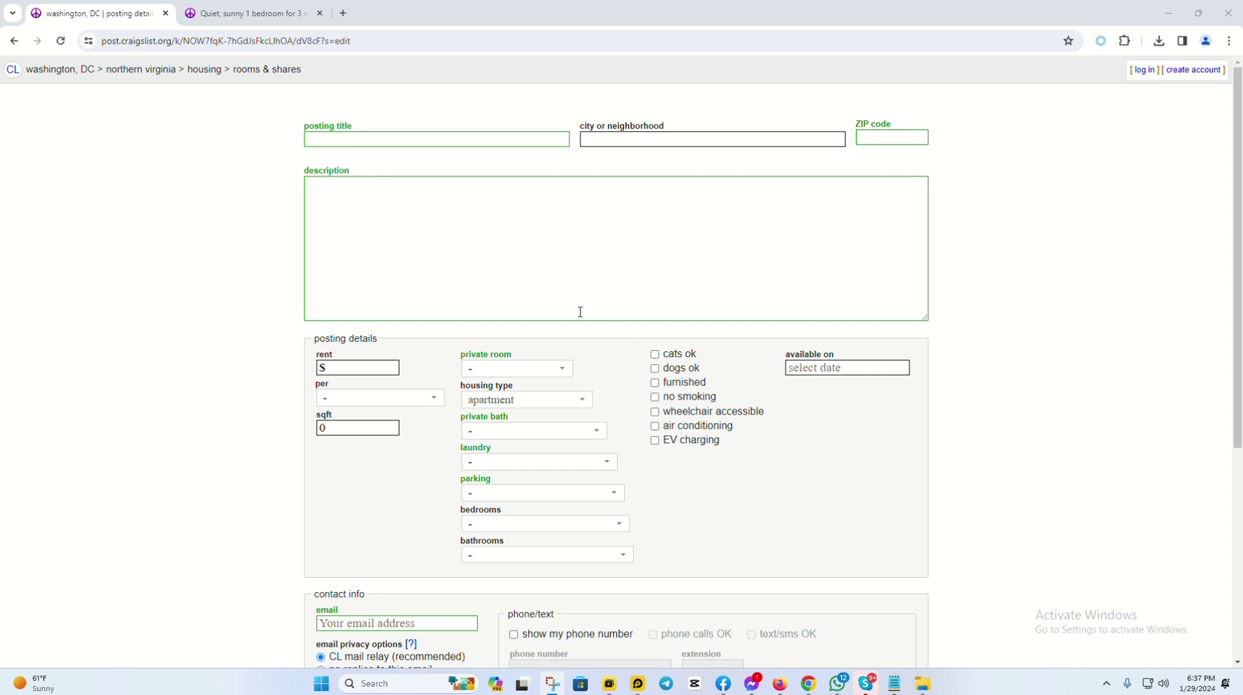
# - Copy the Chelsea sublet listing's title line into the posting title field
pyautogui.click(229, 15)
pyautogui.scroll(-4, 462, 334)
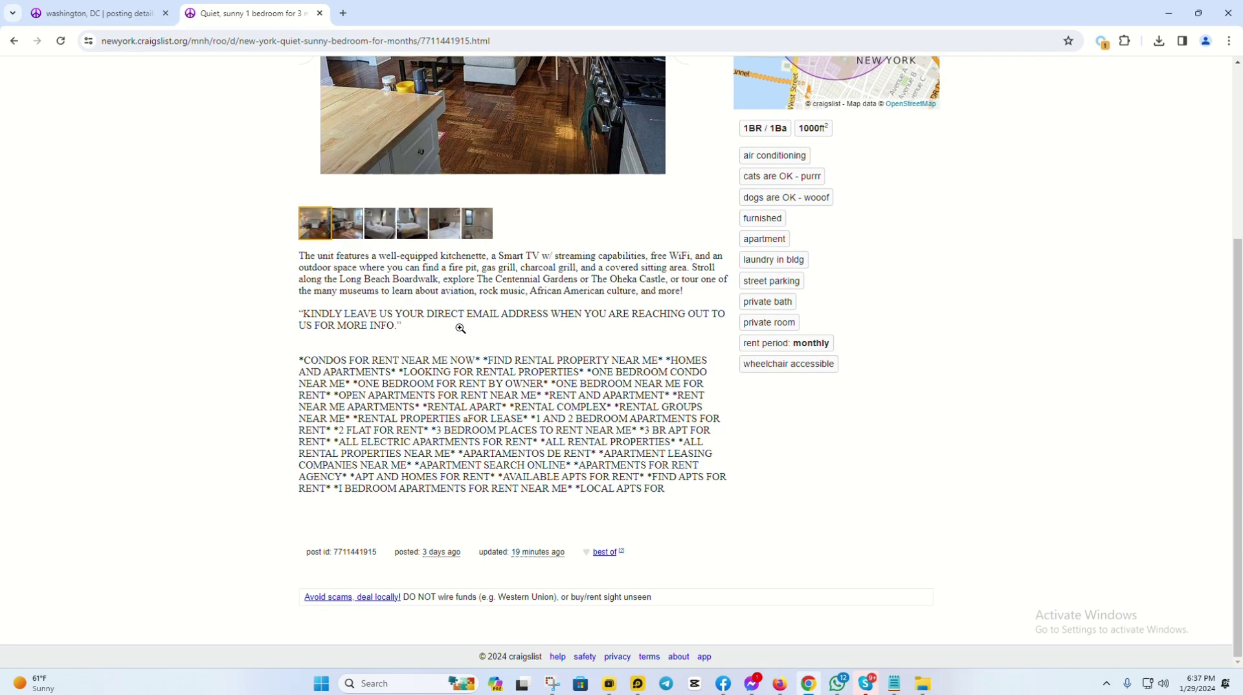
pyautogui.scroll(4, 462, 334)
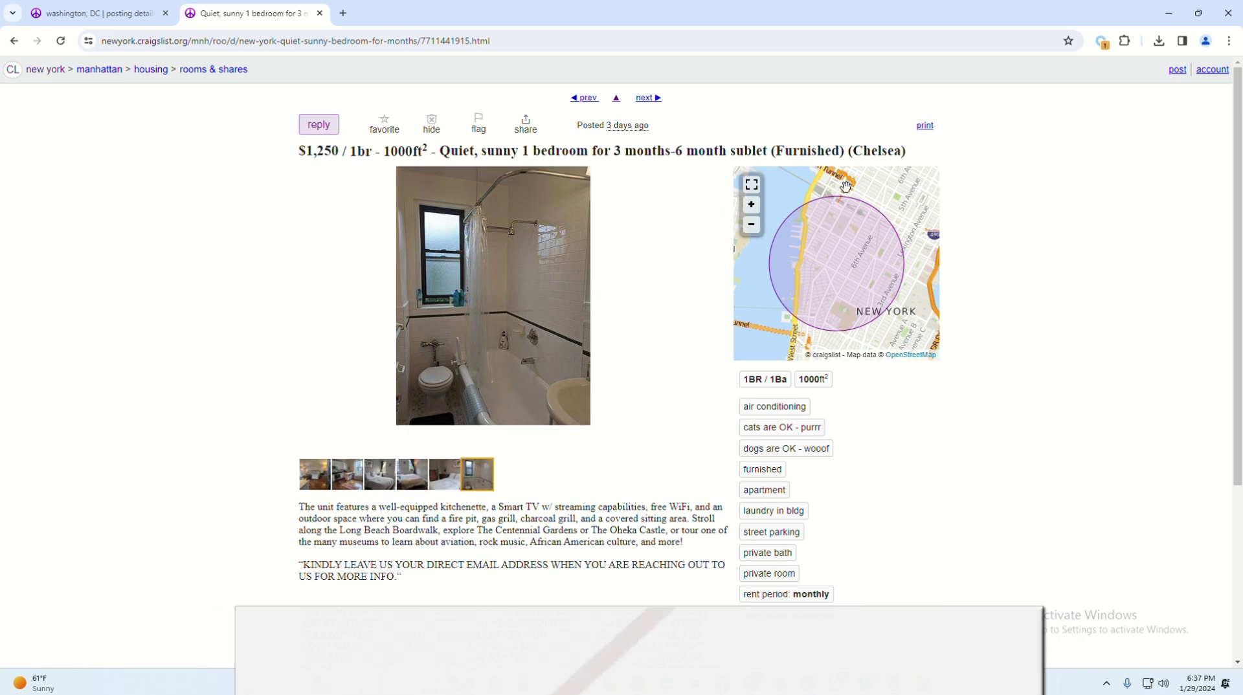
pyautogui.moveTo(915, 241); pyautogui.dragTo(620, 180)
pyautogui.tripleClick(326, 151)
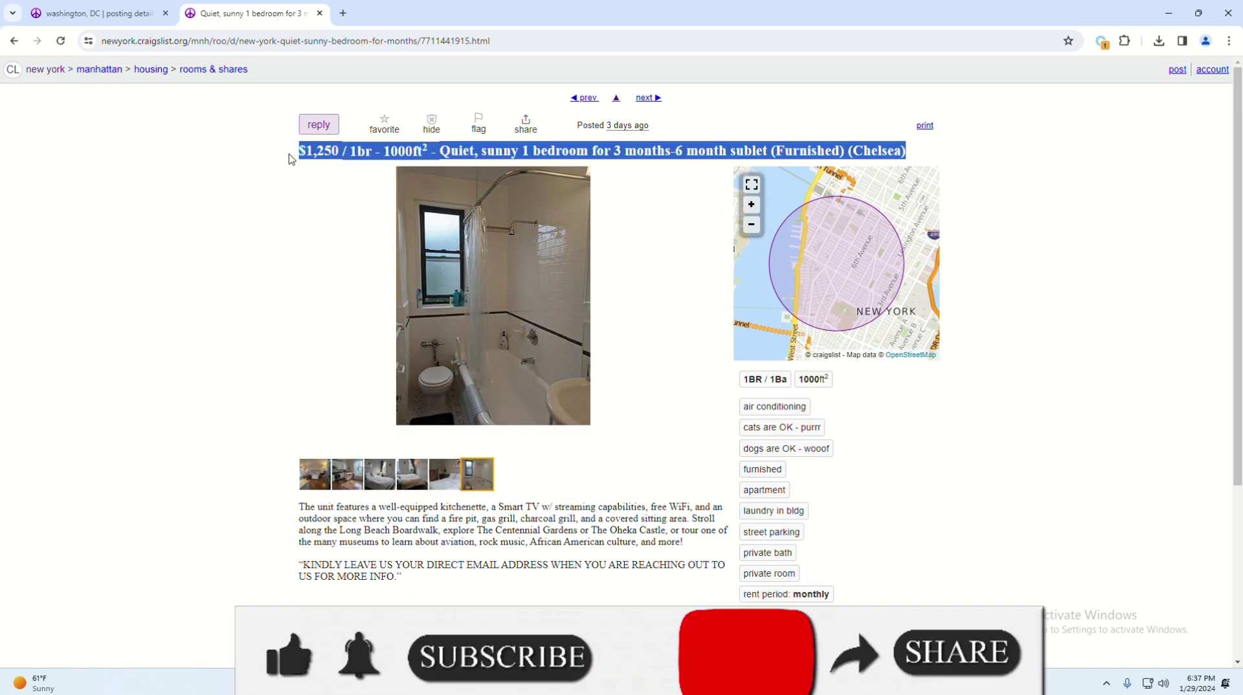
pyautogui.click(73, 18)
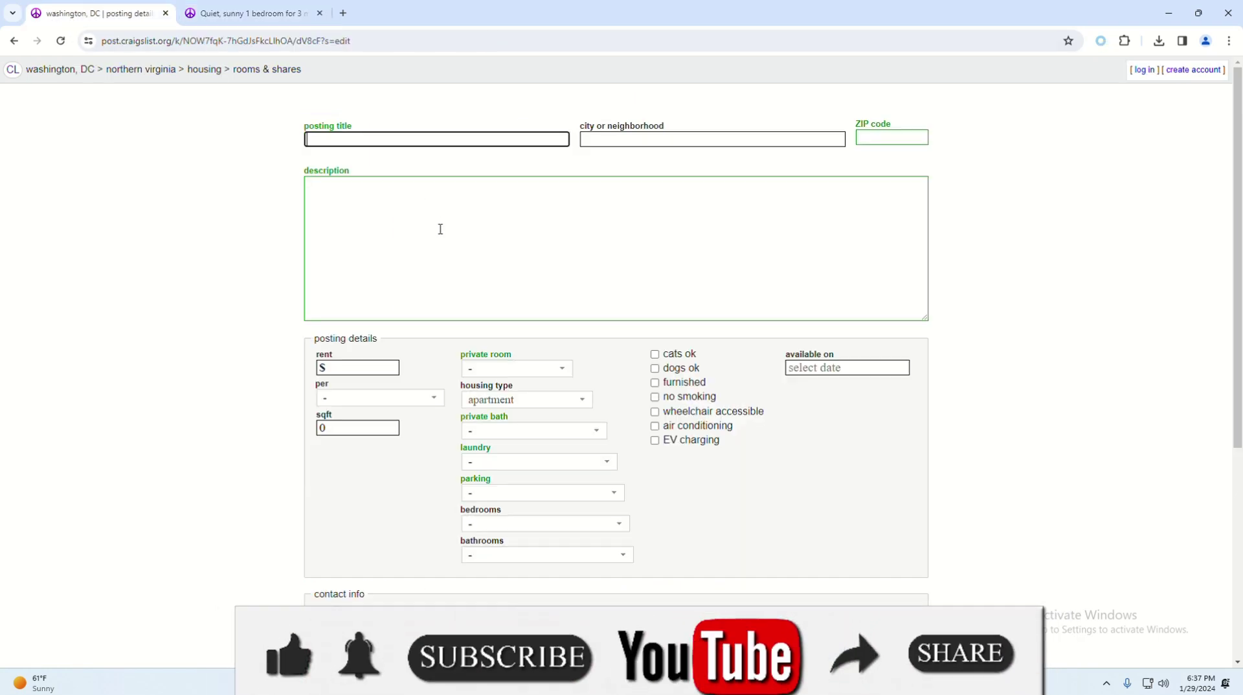
pyautogui.write('$1,250 / 1br - 1000ft2 - Quiet, sunny 1 bedroom for 3 months-6 month sublet (Furnished) (Chelsea)')
# - Copy the listing's full description text into the posting's description box
pyautogui.click(252, 13)
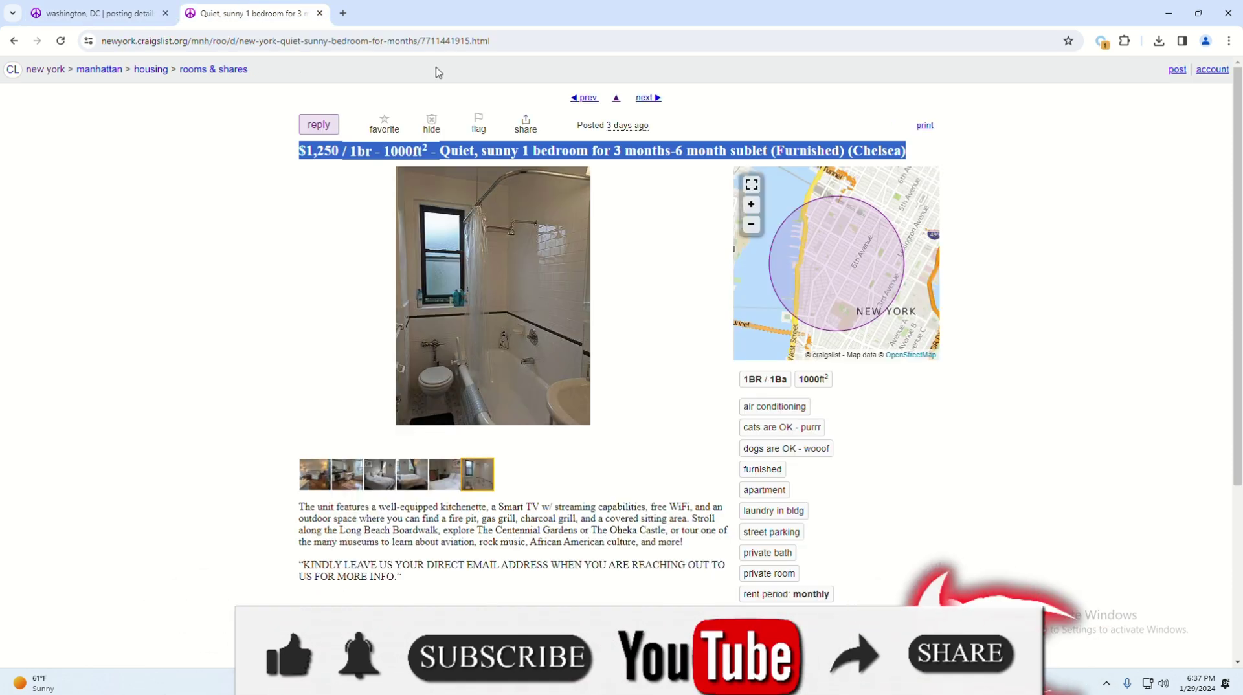
pyautogui.scroll(-4, 686, 501)
pyautogui.moveTo(673, 497); pyautogui.dragTo(293, 254)
pyautogui.hotkey('ctrl', 'c')
pyautogui.hotkey('ctrl', 'shift', 'Tab')
pyautogui.click(403, 283)
pyautogui.hotkey('ctrl', 'v')
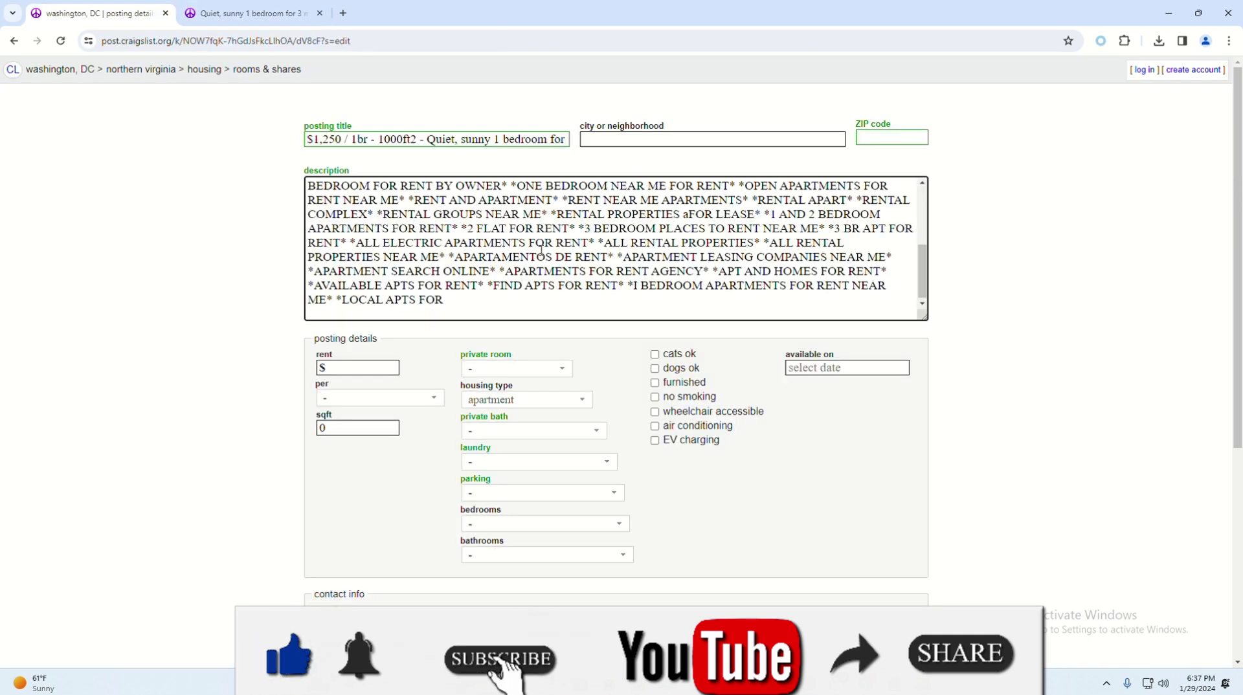
pyautogui.scroll(10, 491, 233)
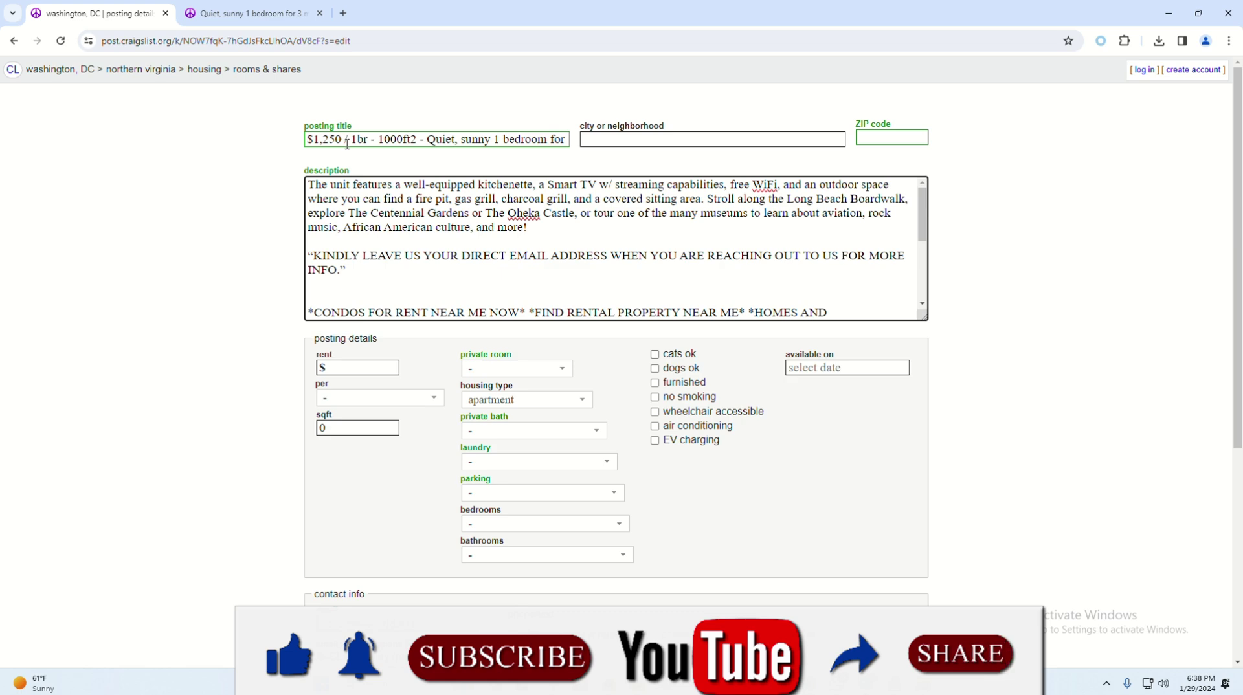
# - Set rent to $1250, mark it a private room, and keep apartment as housing type
pyautogui.click(338, 366)
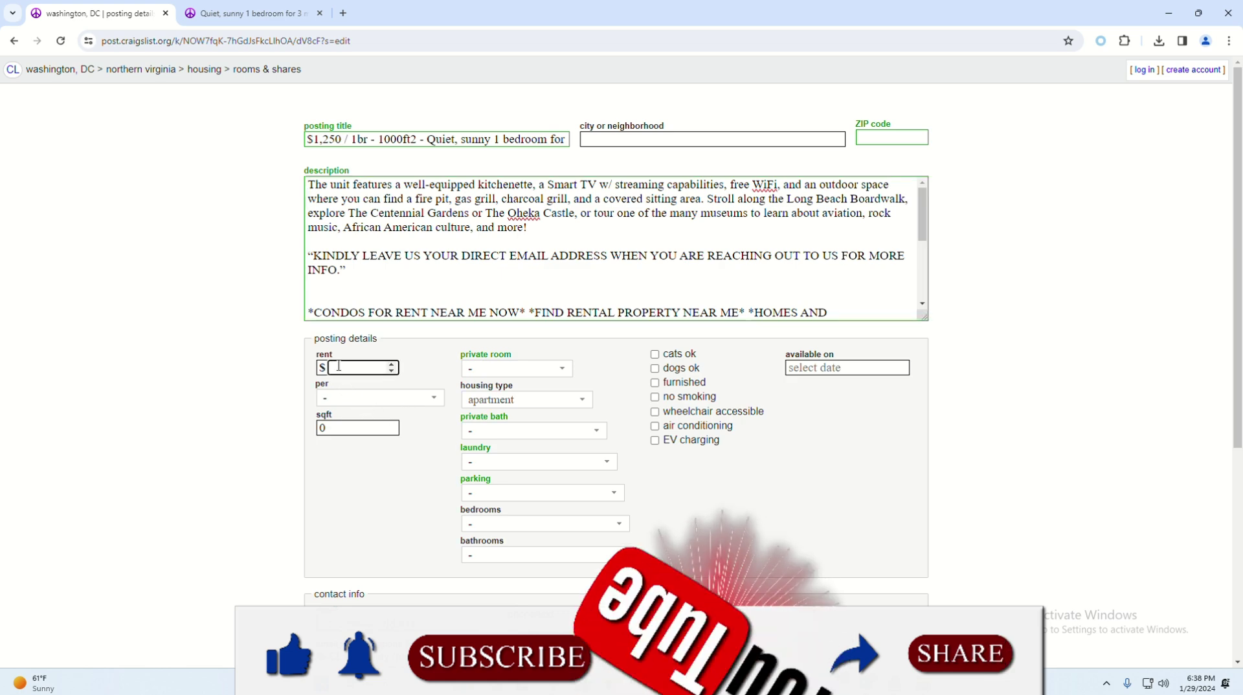
pyautogui.write('1250')
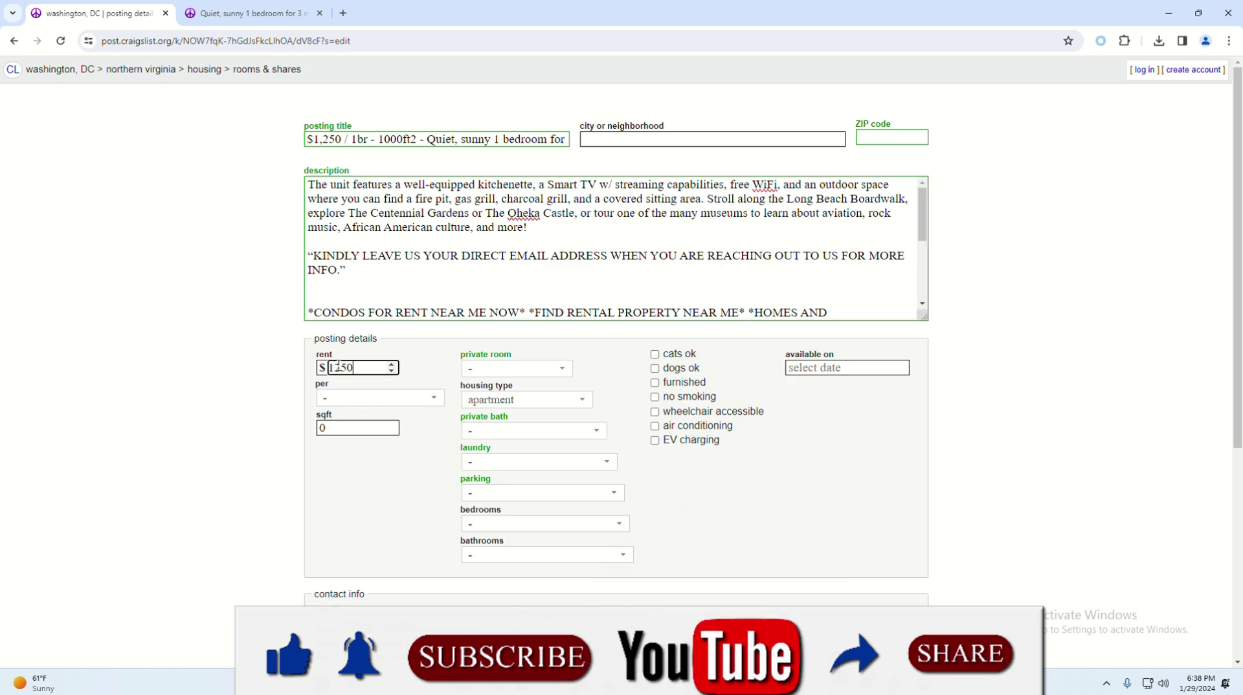
pyautogui.click(517, 370)
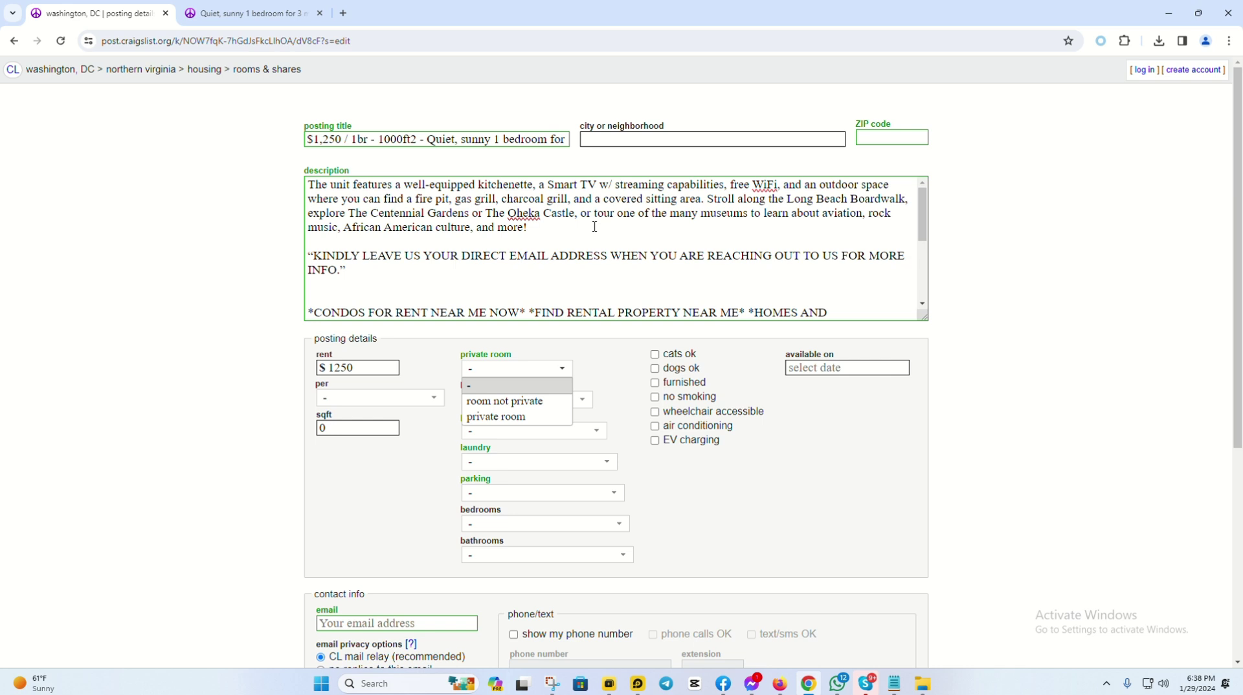
pyautogui.click(487, 418)
pyautogui.click(542, 402)
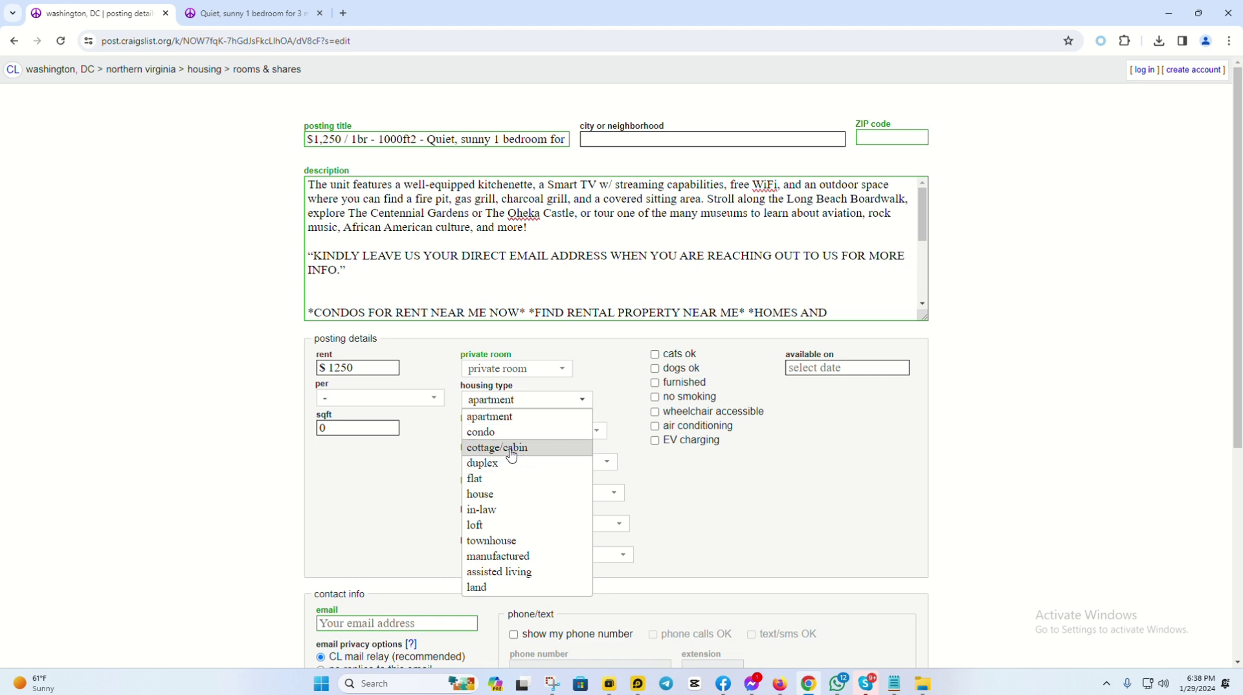
pyautogui.click(518, 417)
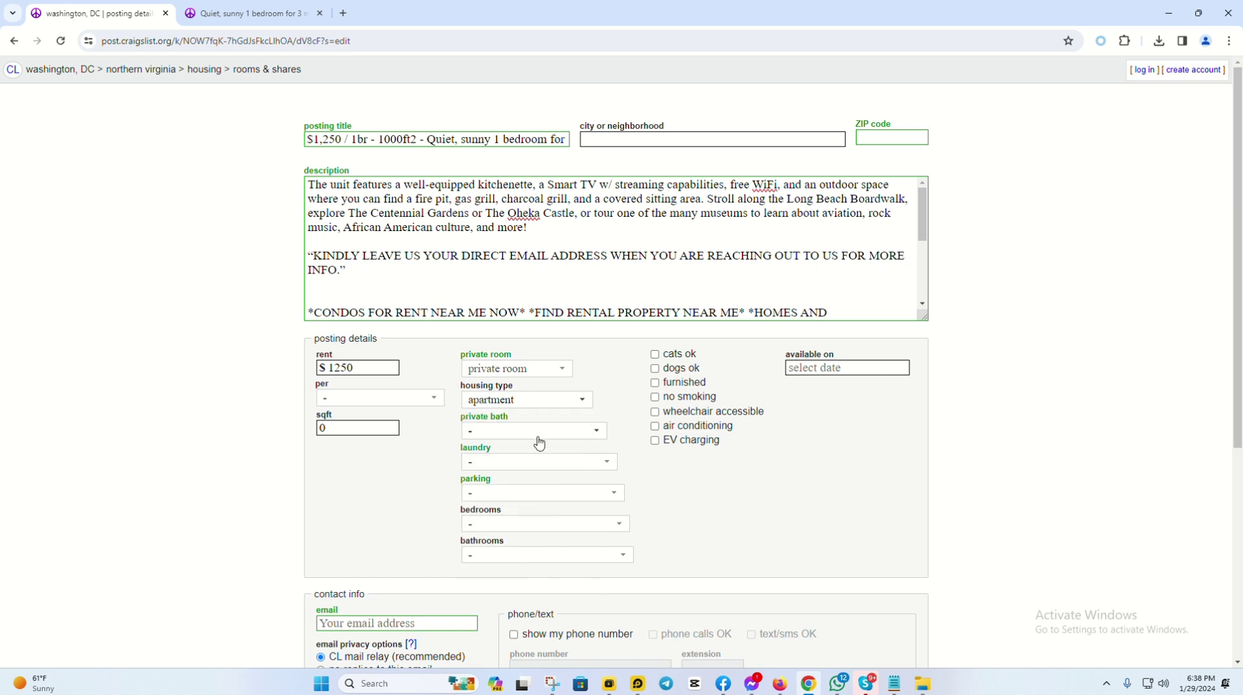
# - Choose private bath, w/d in unit laundry and attached garage parking, then click contact email
pyautogui.click(535, 432)
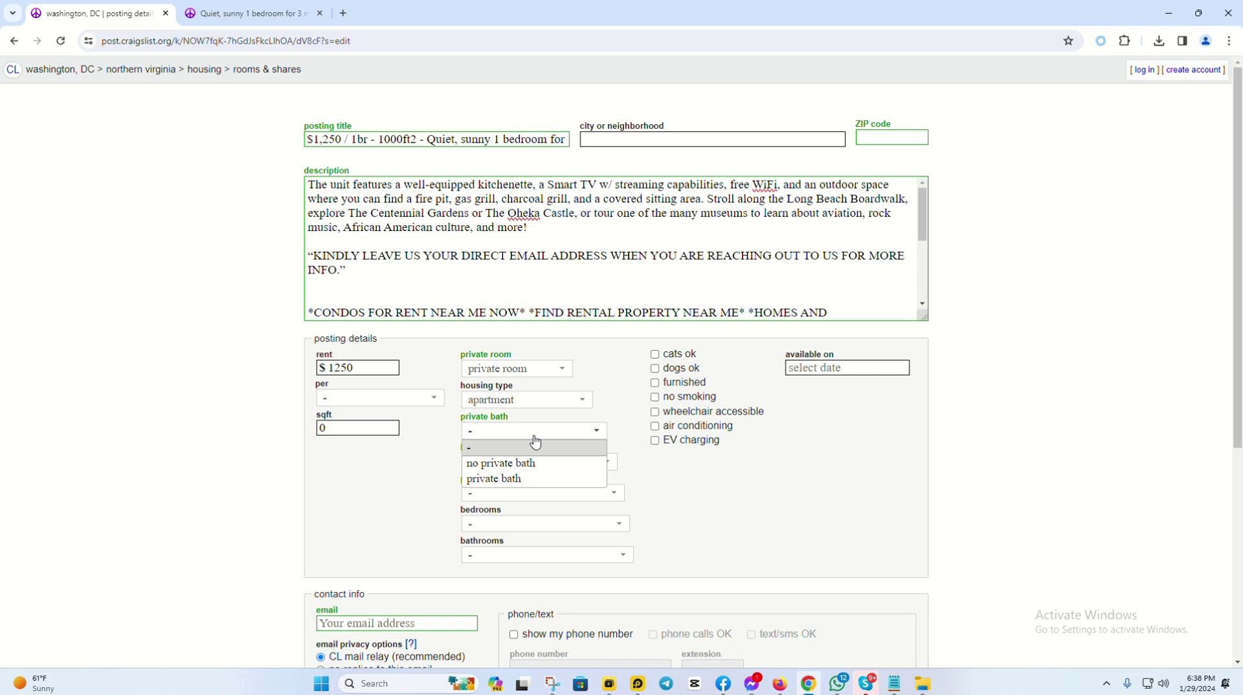
pyautogui.click(546, 479)
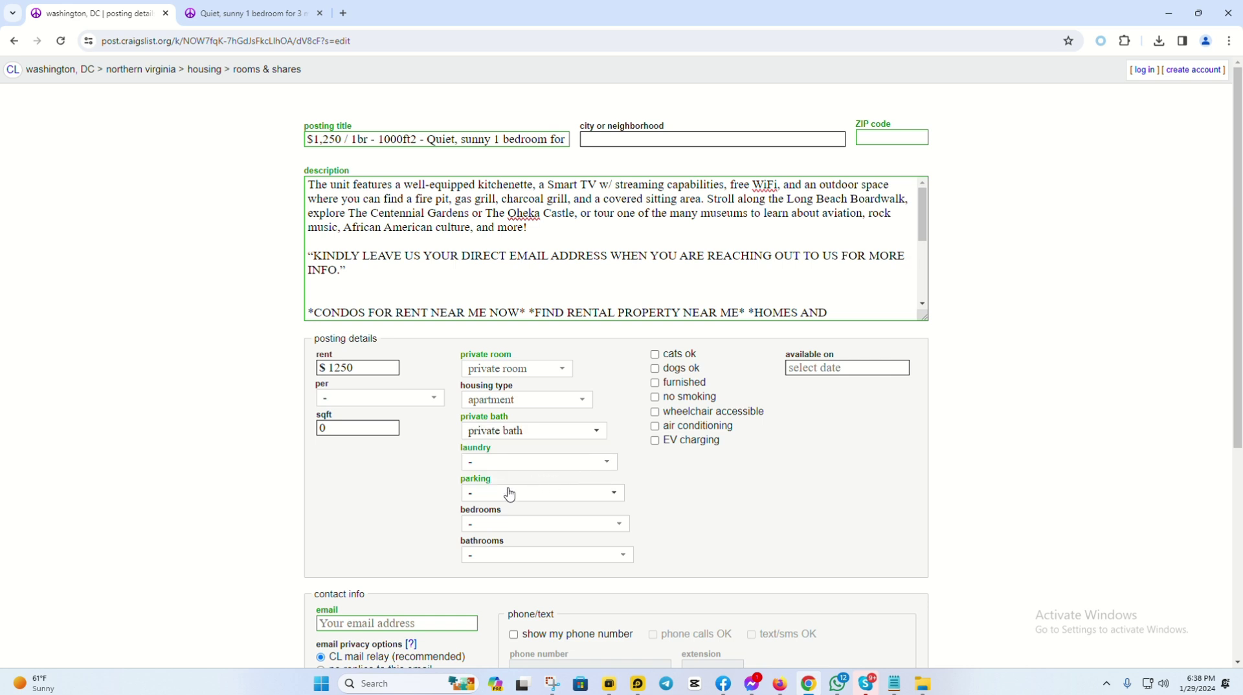
pyautogui.click(518, 465)
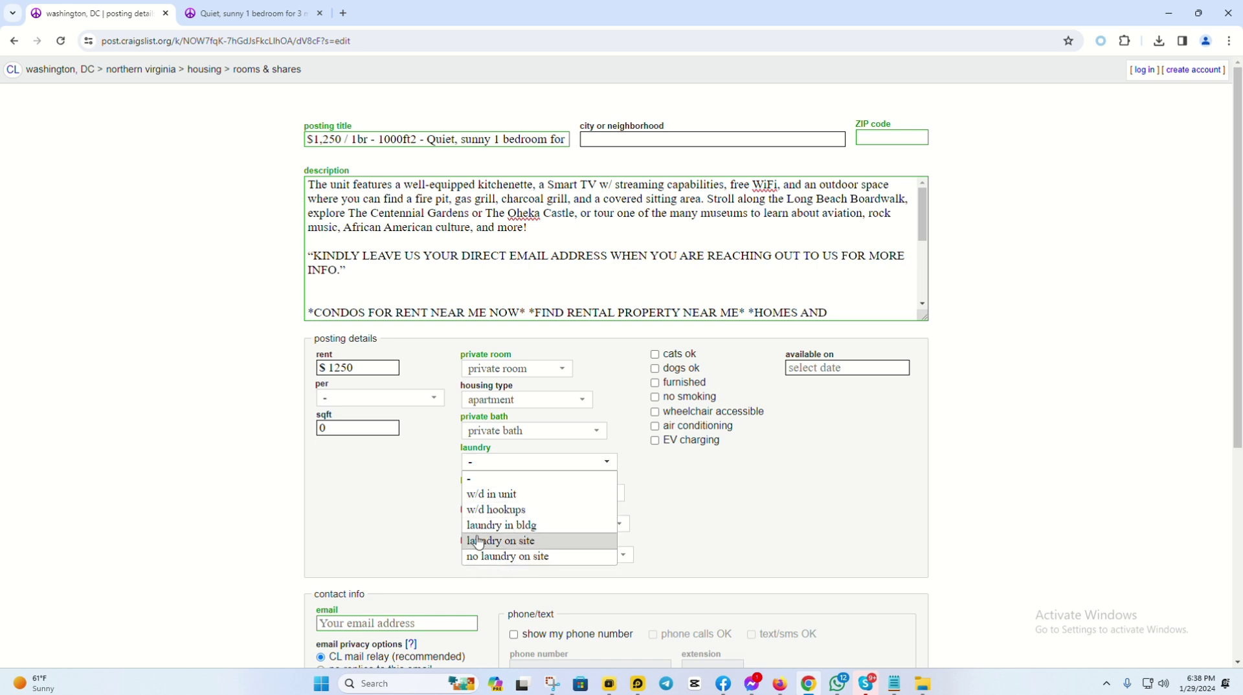
pyautogui.click(496, 499)
pyautogui.click(512, 495)
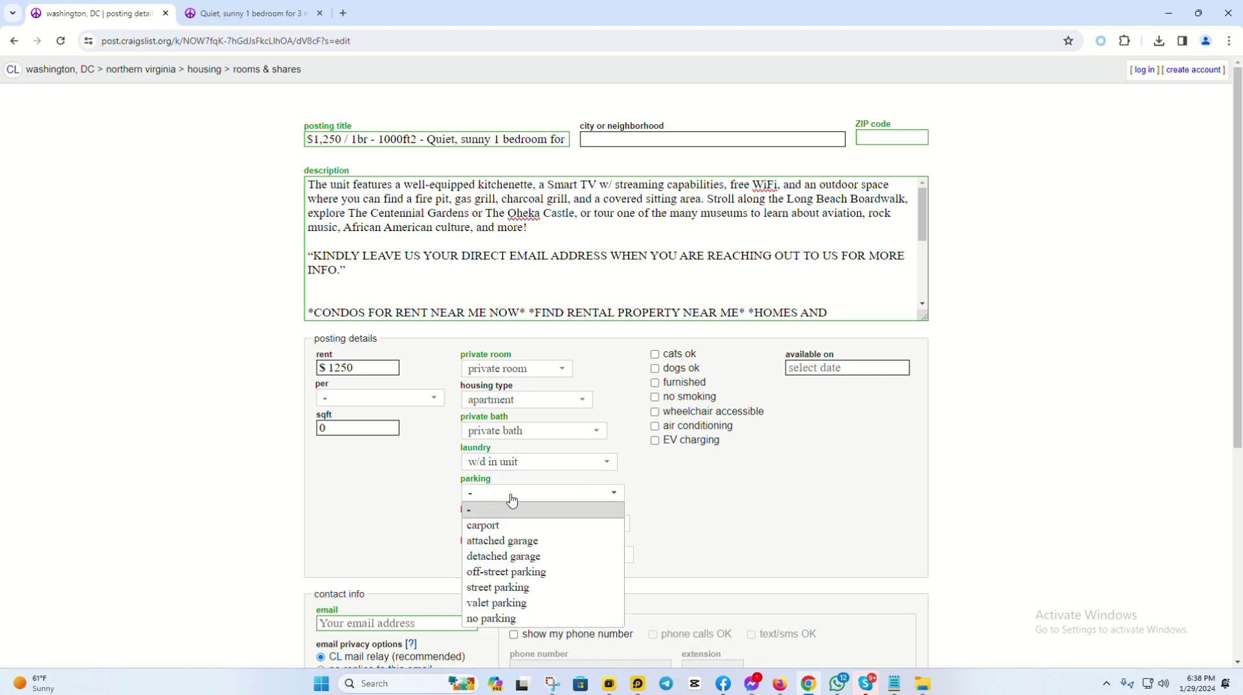
pyautogui.click(504, 547)
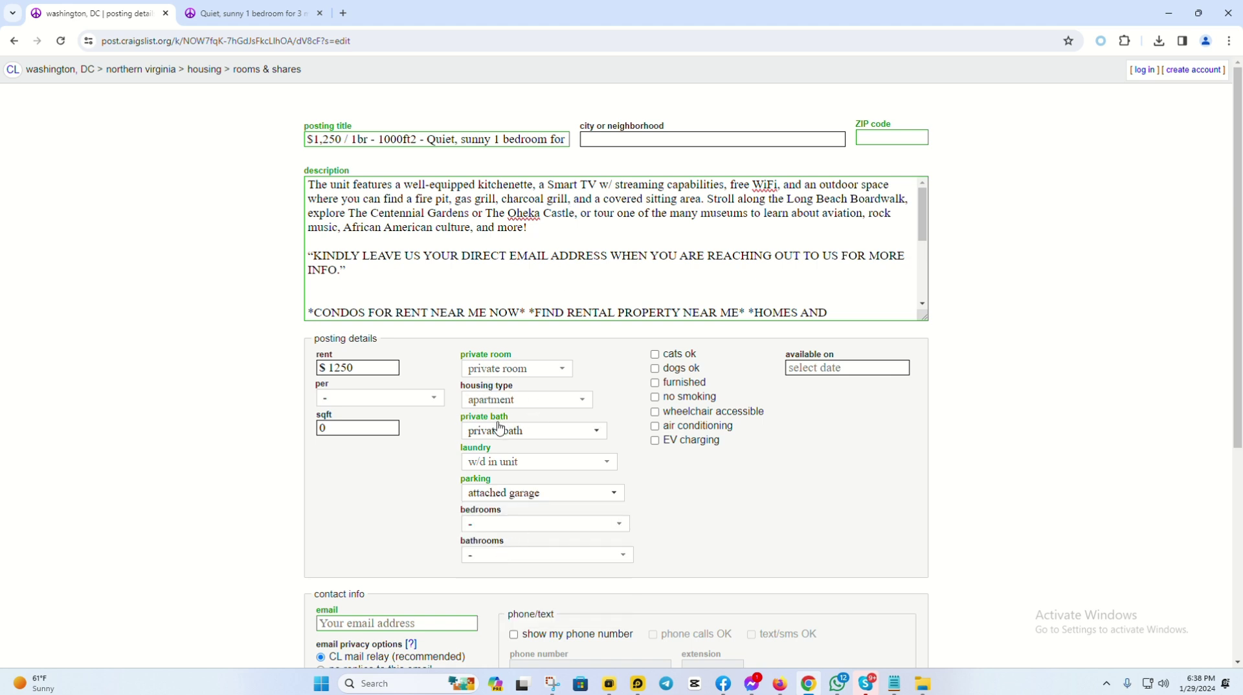
pyautogui.scroll(-3, 499, 427)
pyautogui.click(369, 429)
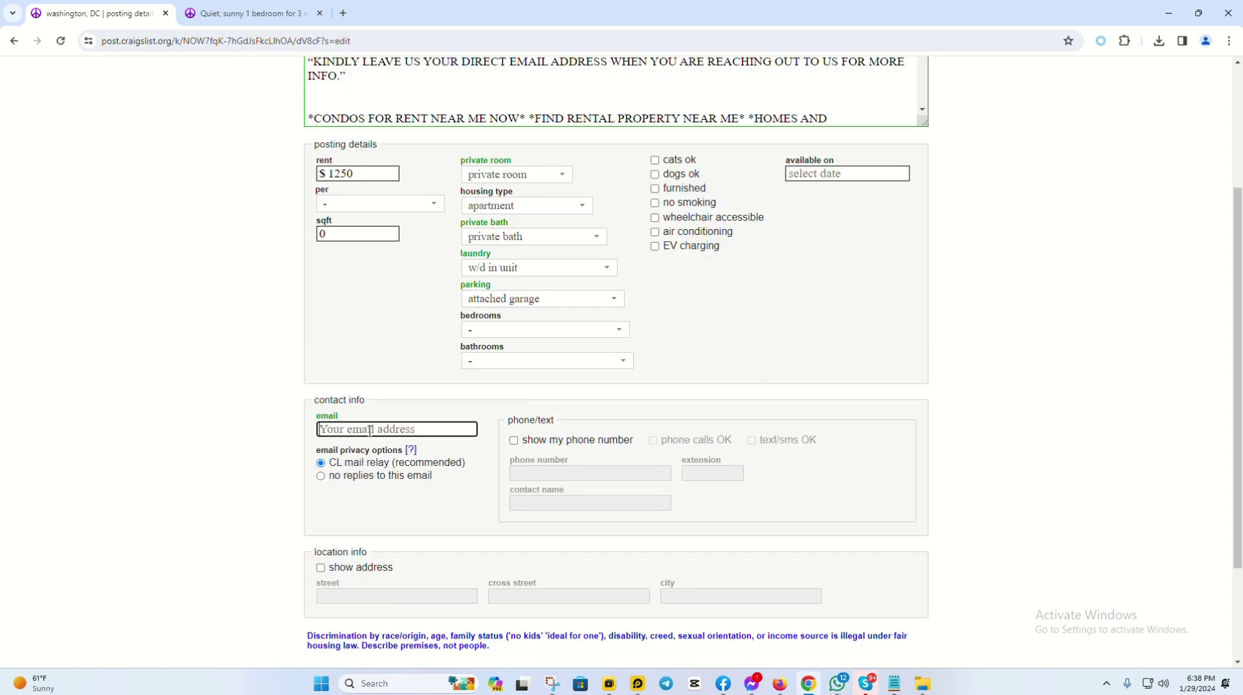
# - Copy the signed-in Gmail account's email address from the account panel, then minimize Gmail
pyautogui.moveTo(779, 684)
pyautogui.click(773, 622)
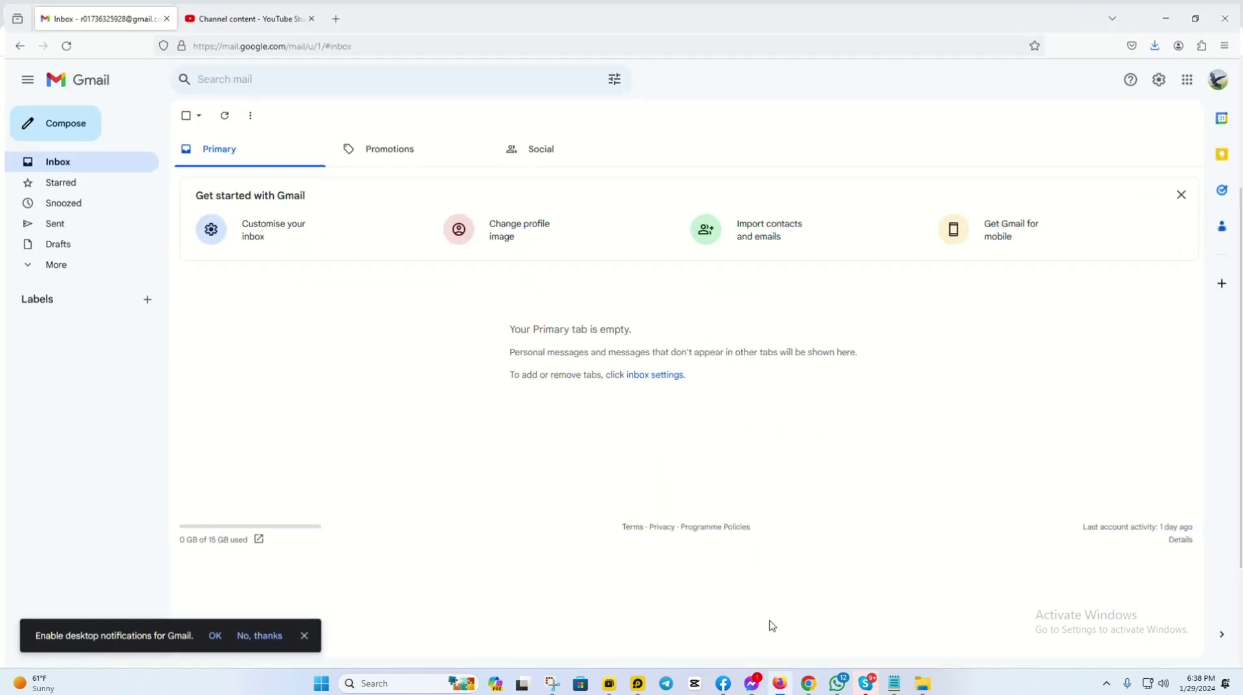
pyautogui.click(1222, 75)
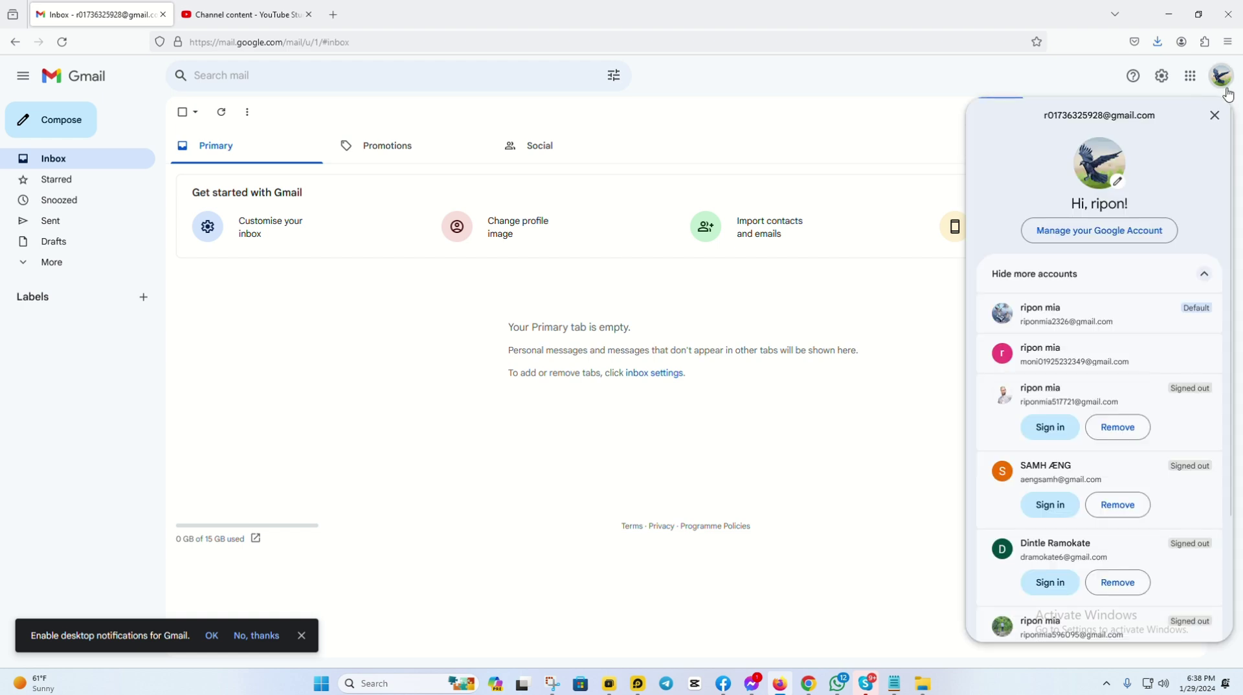
pyautogui.moveTo(1169, 125); pyautogui.dragTo(1042, 119)
pyautogui.hotkey('ctrl', 'c')
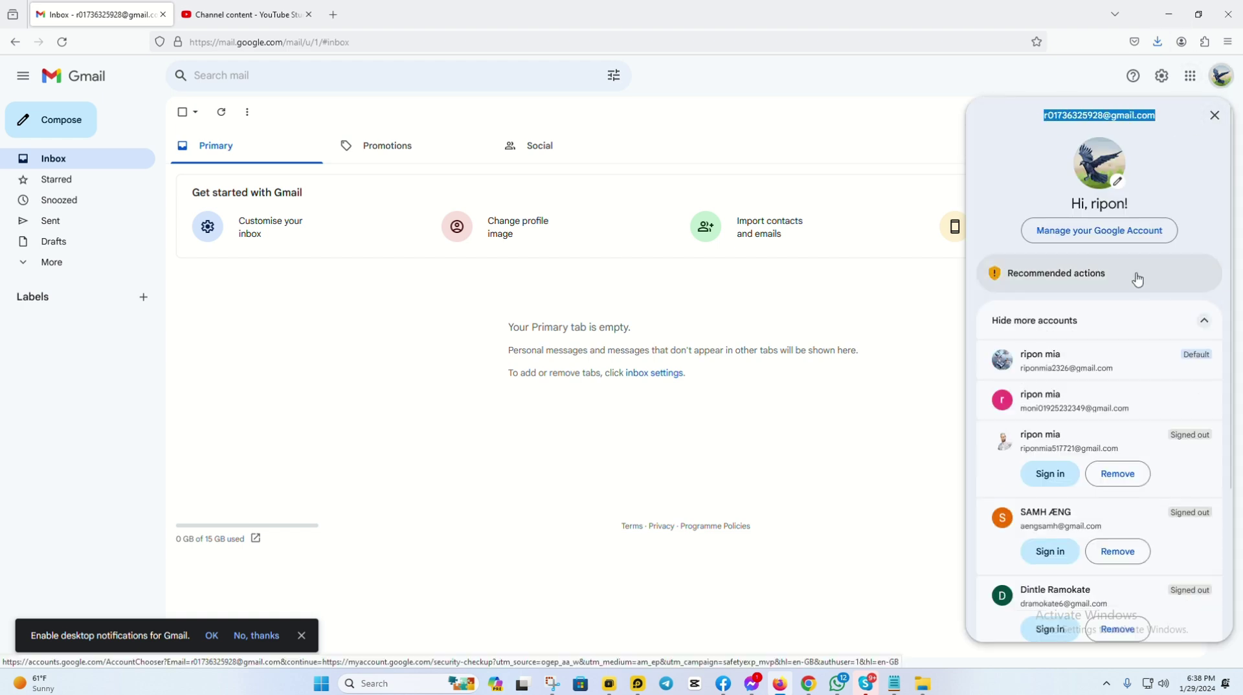
pyautogui.click(1169, 14)
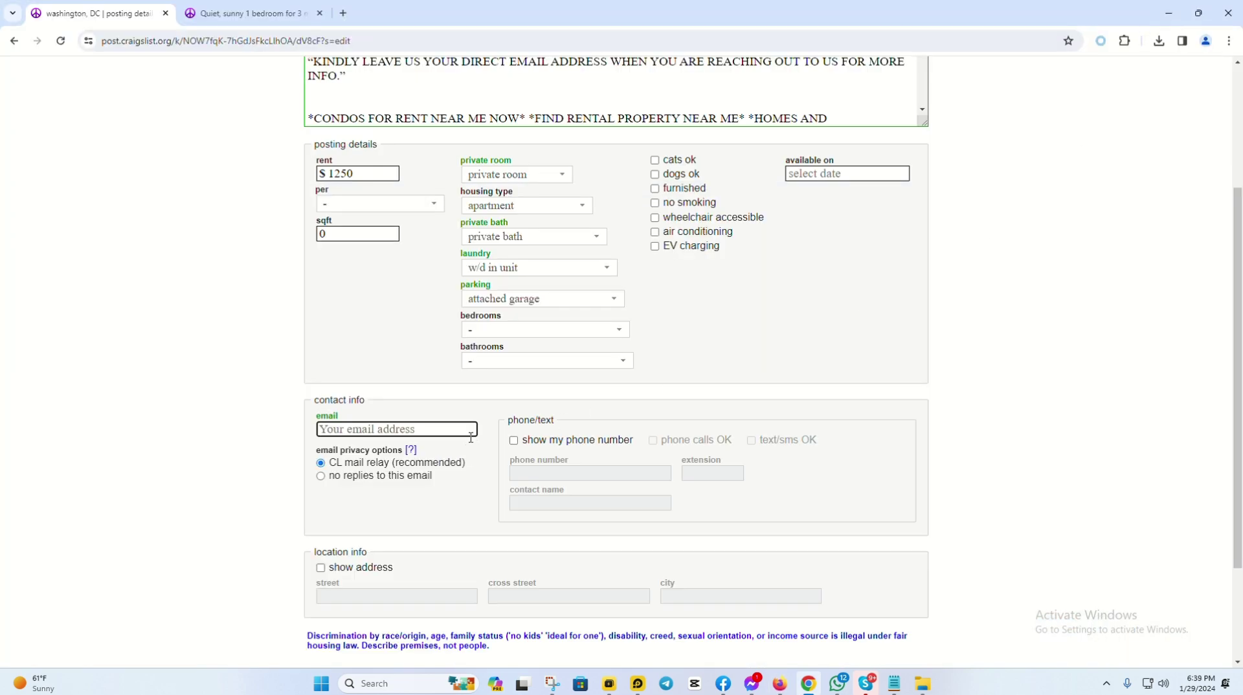
# - Paste the contact email and tick cats ok, dogs ok, furnished, no smoking, wheelchair accessible, air conditioning
pyautogui.click(368, 430)
pyautogui.hotkey('ctrl', 'v')
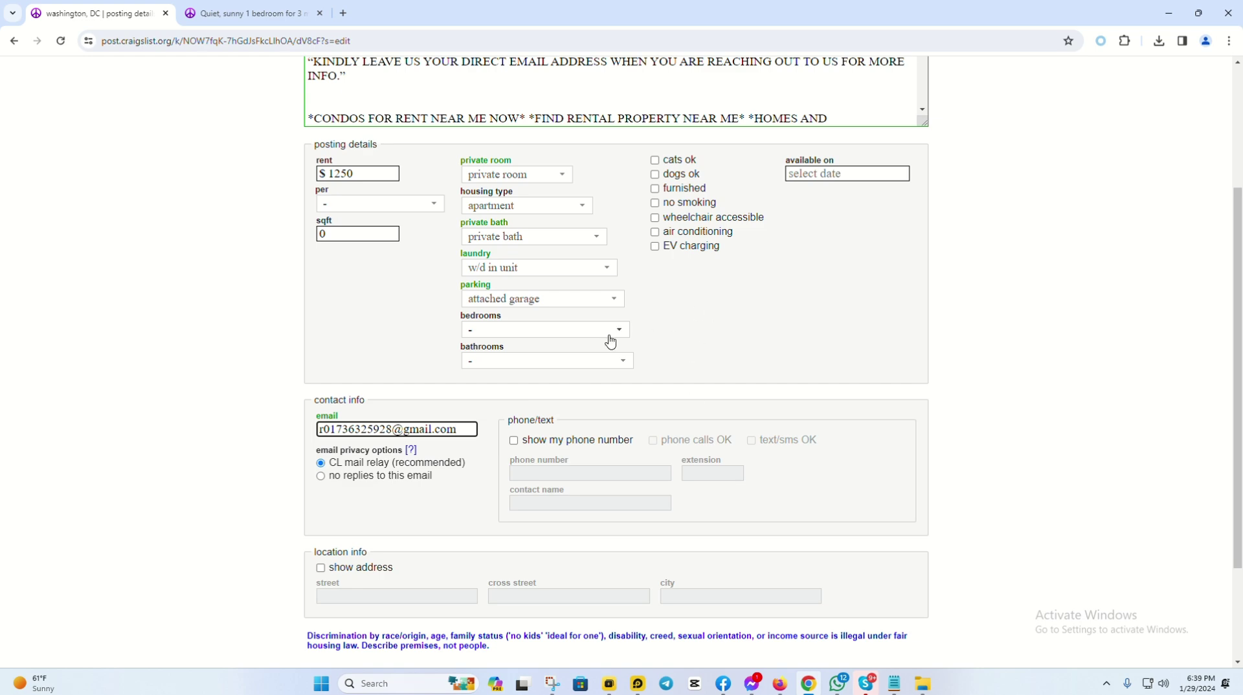
pyautogui.scroll(-2, 606, 343)
pyautogui.scroll(4, 725, 279)
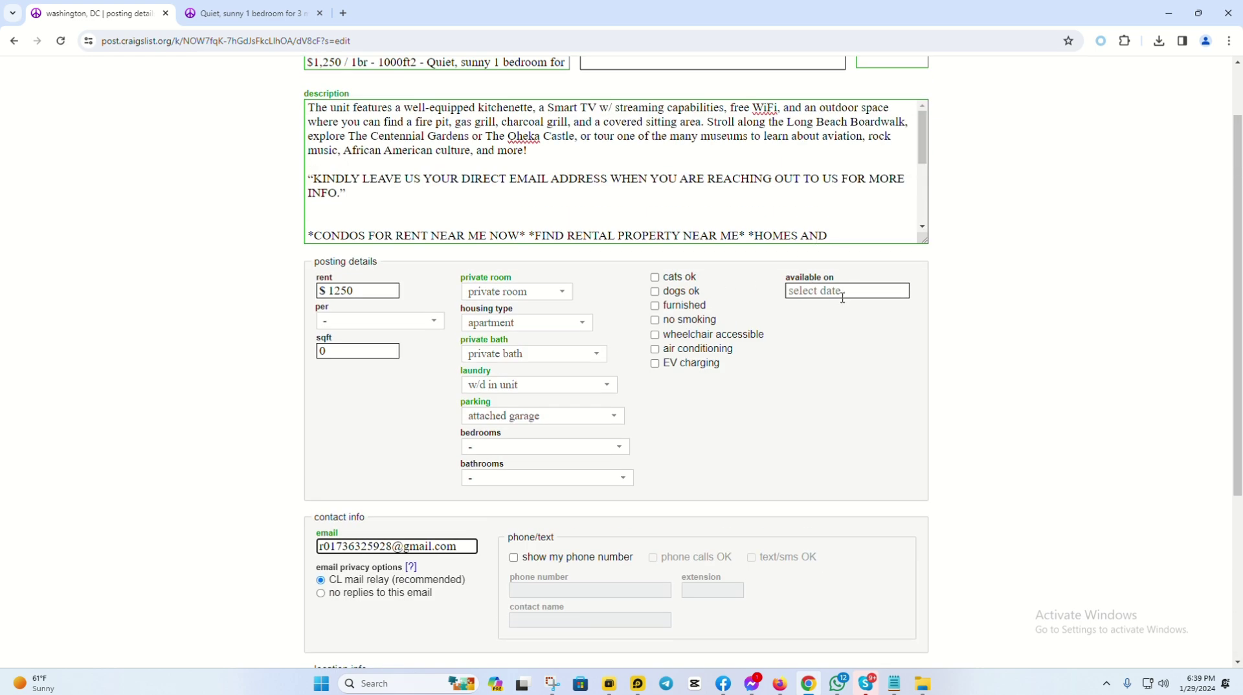
pyautogui.click(655, 278)
pyautogui.click(655, 292)
pyautogui.click(655, 306)
pyautogui.click(655, 319)
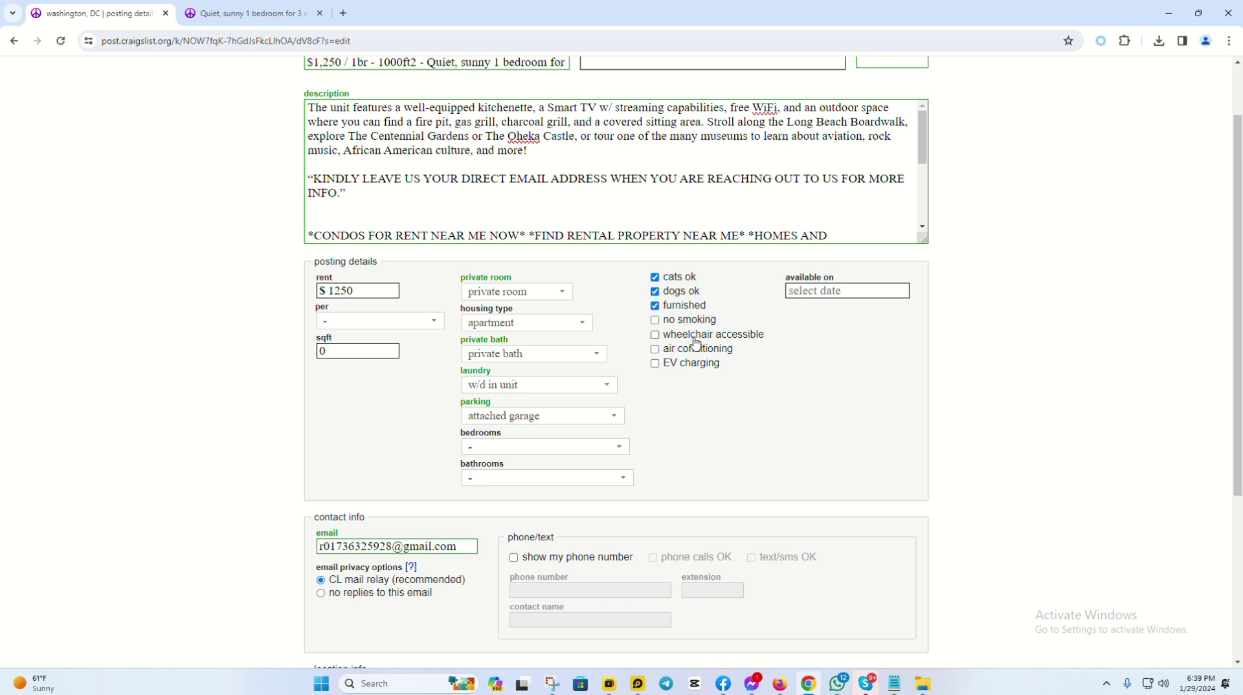
pyautogui.click(655, 335)
pyautogui.click(655, 349)
# - Enter ZIP code 10001 and submit the posting details form
pyautogui.scroll(-1, 427, 408)
pyautogui.scroll(-4, 438, 422)
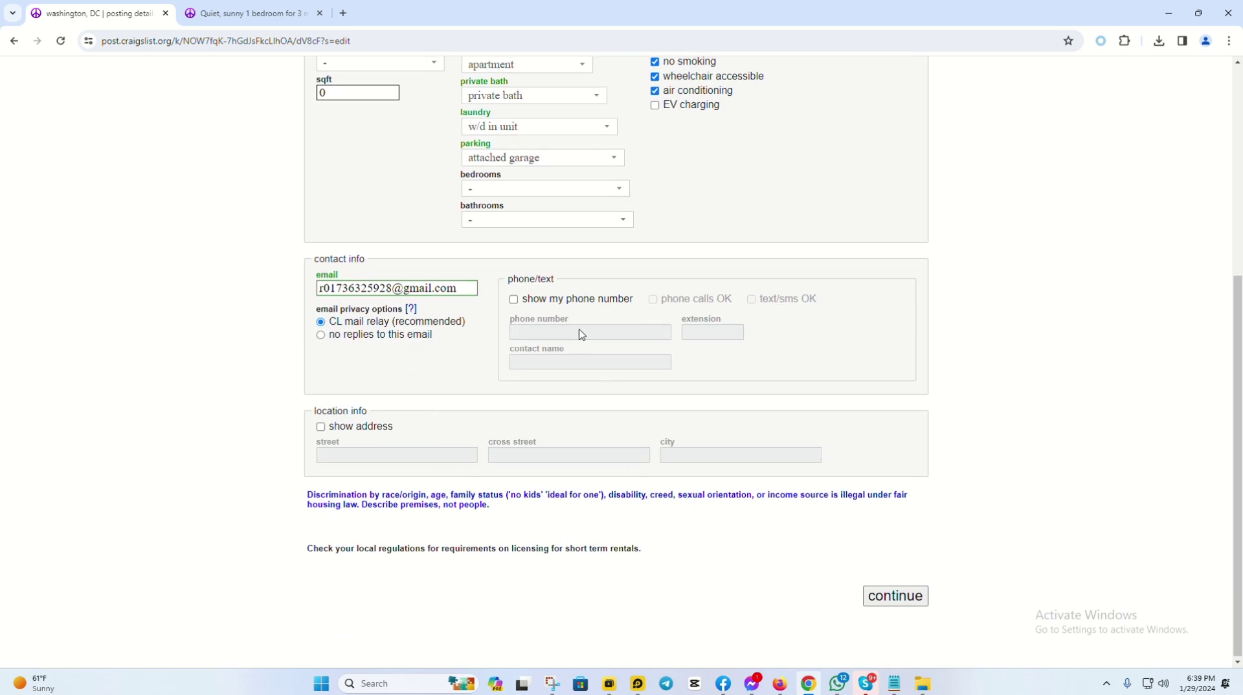
pyautogui.scroll(4, 577, 332)
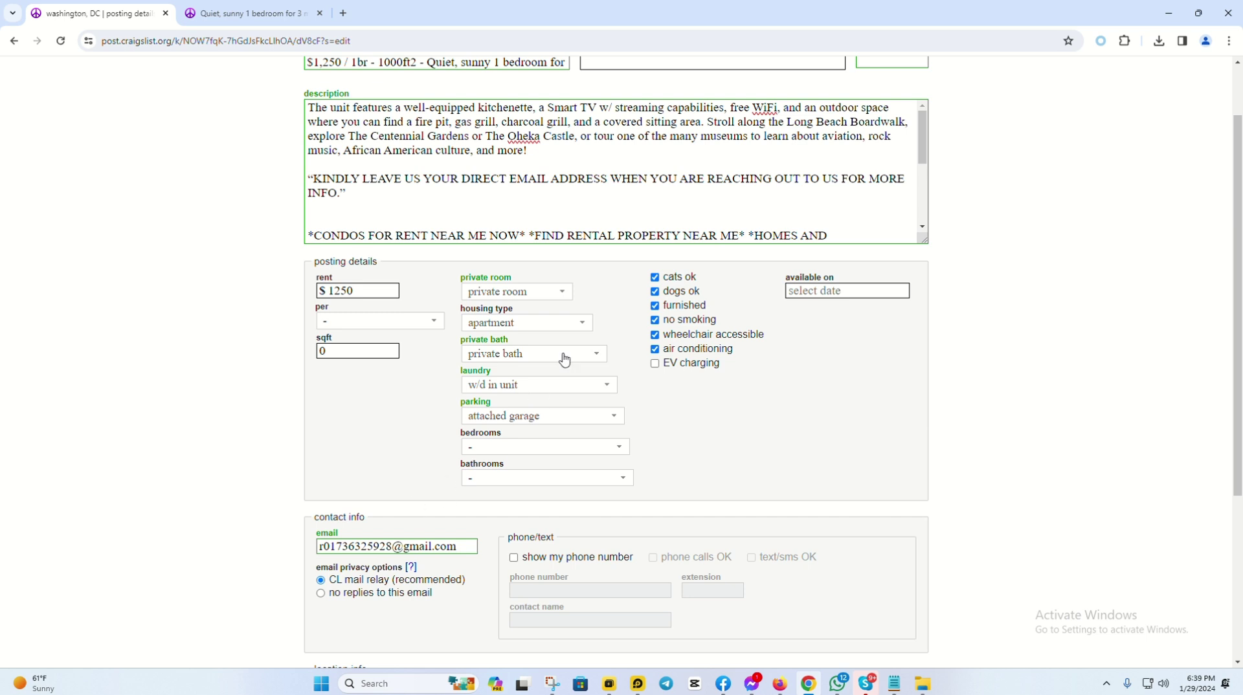
pyautogui.scroll(2, 627, 242)
pyautogui.click(880, 140)
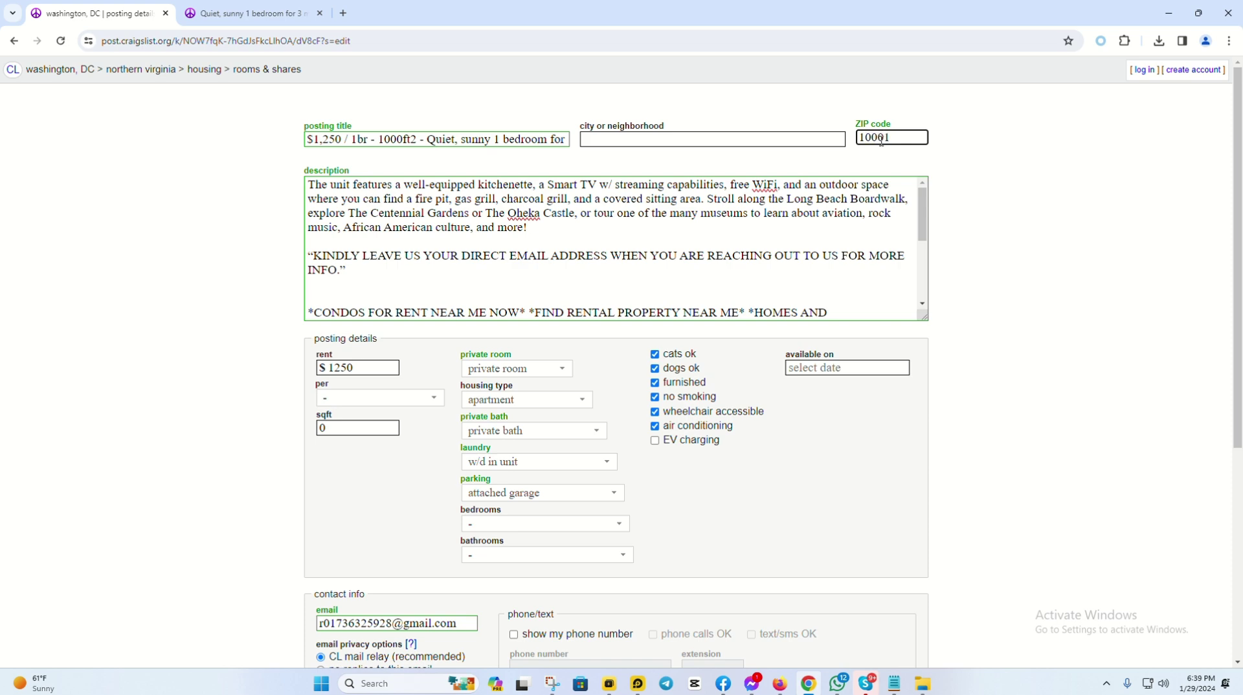
pyautogui.scroll(-5, 631, 385)
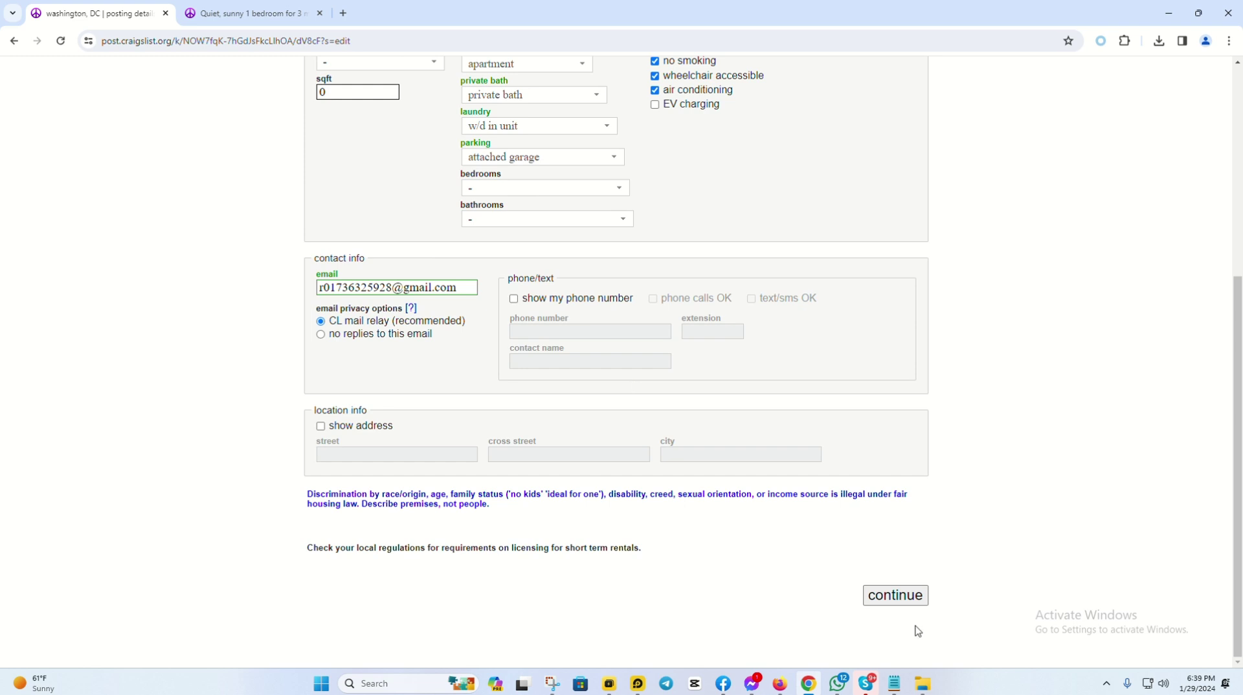
pyautogui.click(906, 602)
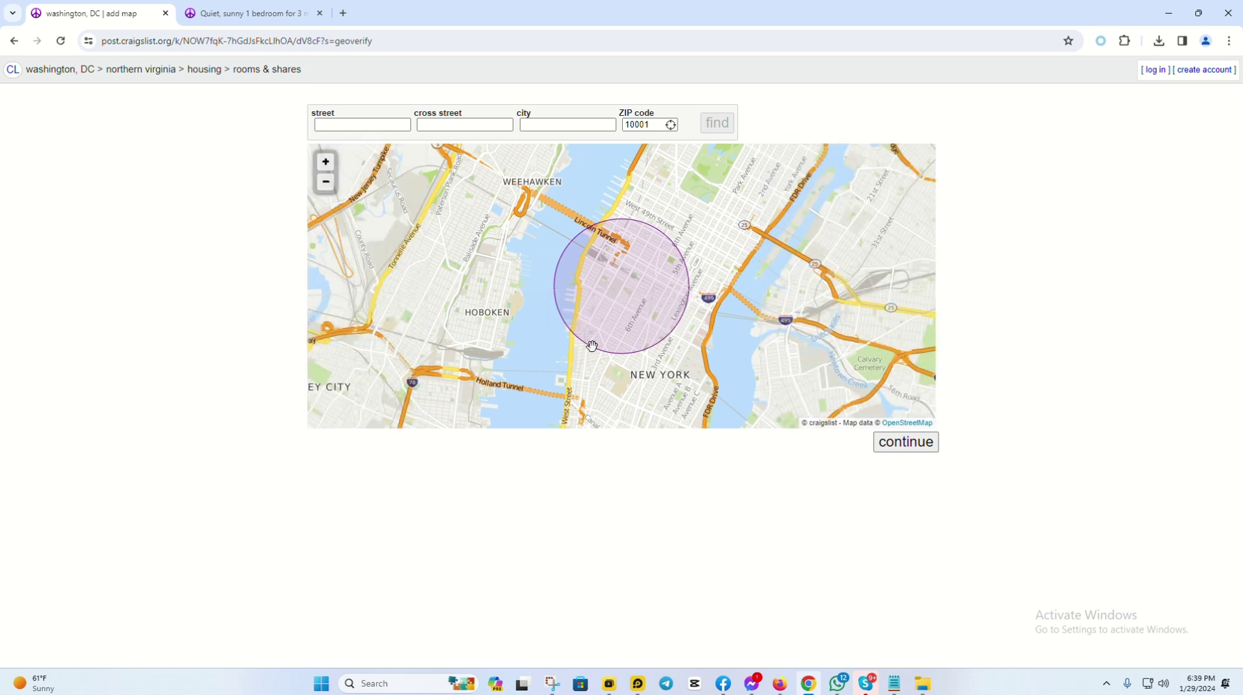
# - Accept the ZIP 10001 map location and choose New York as the posting's searchable region
pyautogui.click(912, 446)
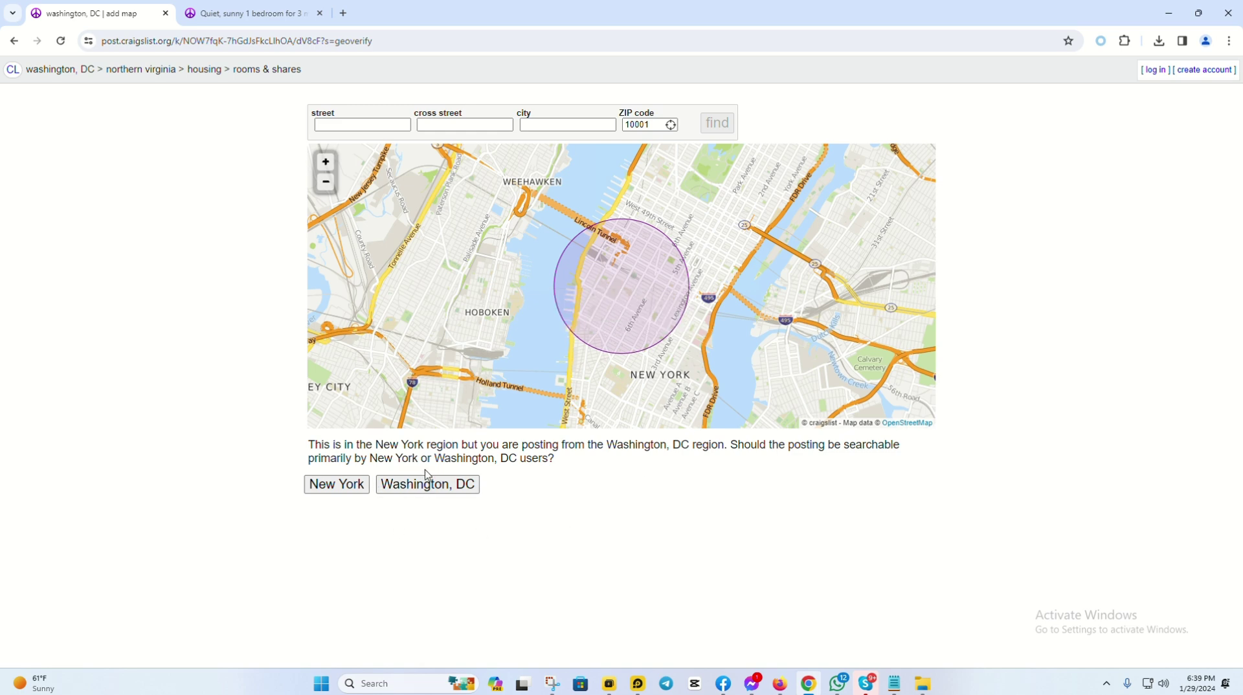
pyautogui.click(345, 489)
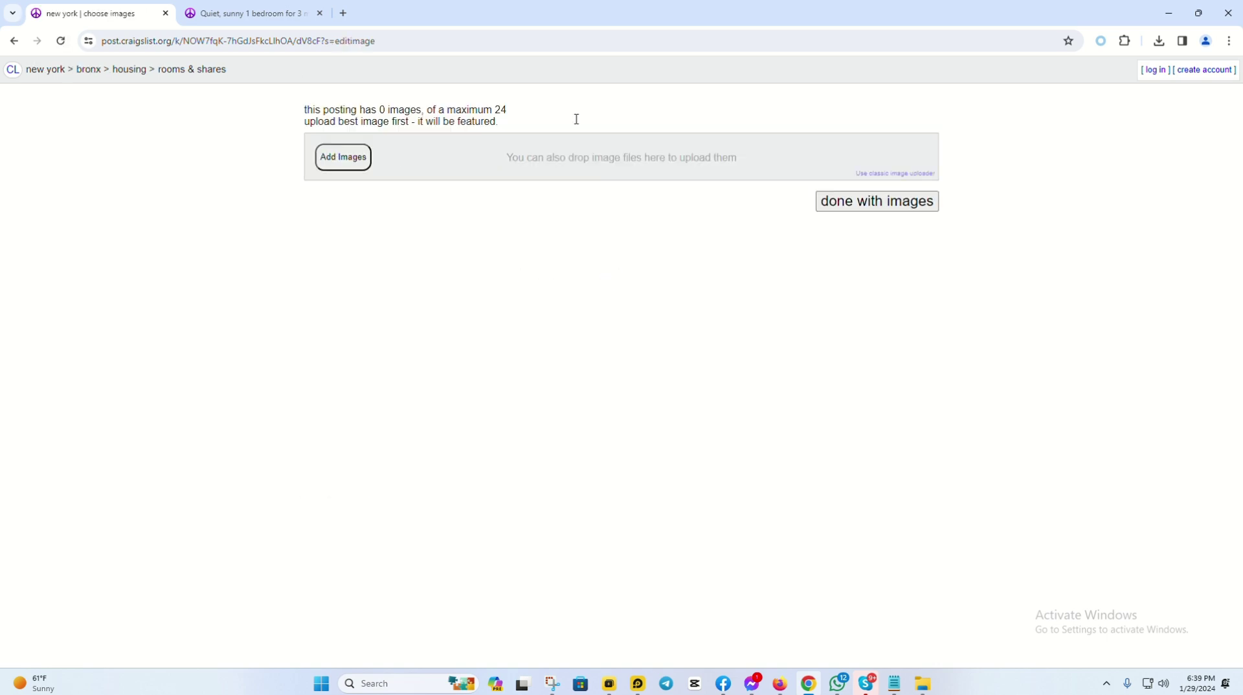
# - Upload the bedroom photo as the featured image and proceed to the draft preview
pyautogui.press('super+shift+s')
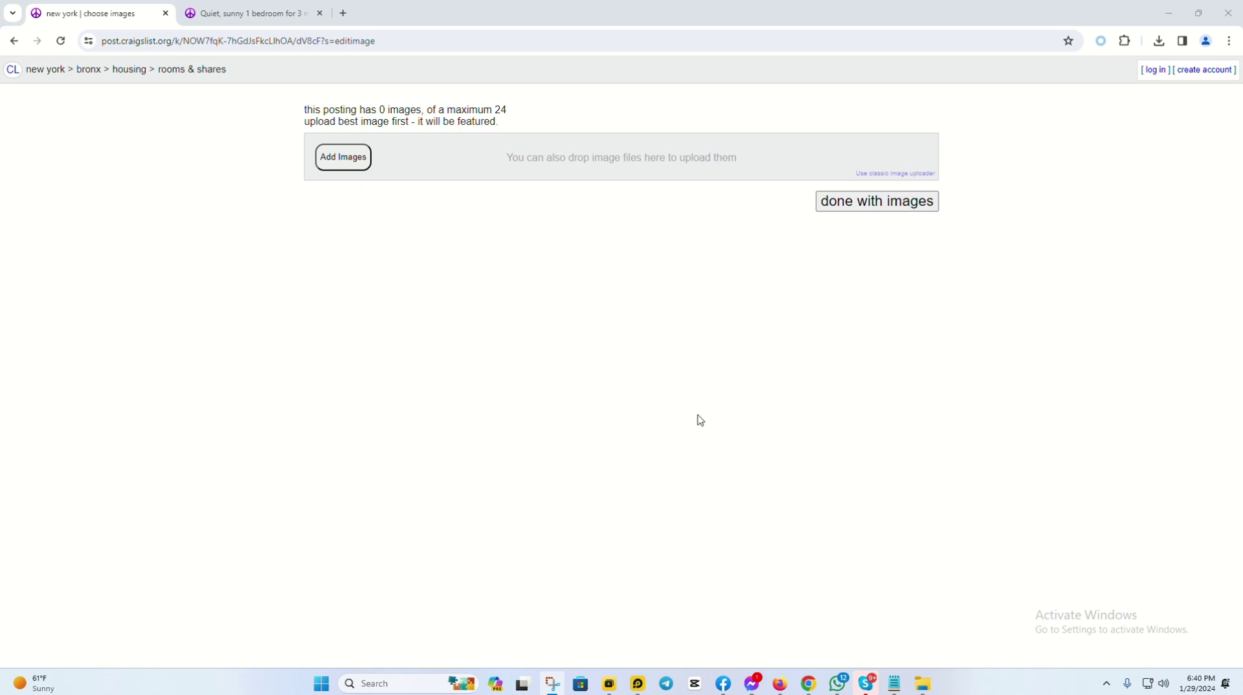
pyautogui.click(352, 169)
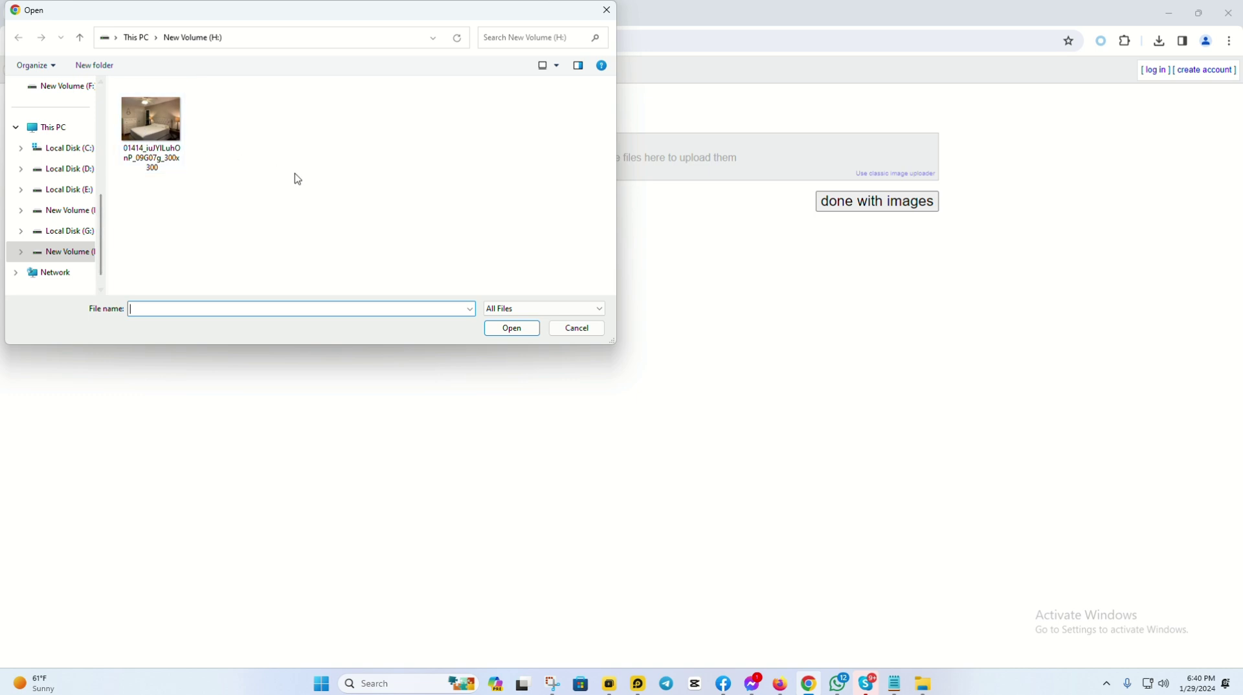
pyautogui.doubleClick(156, 134)
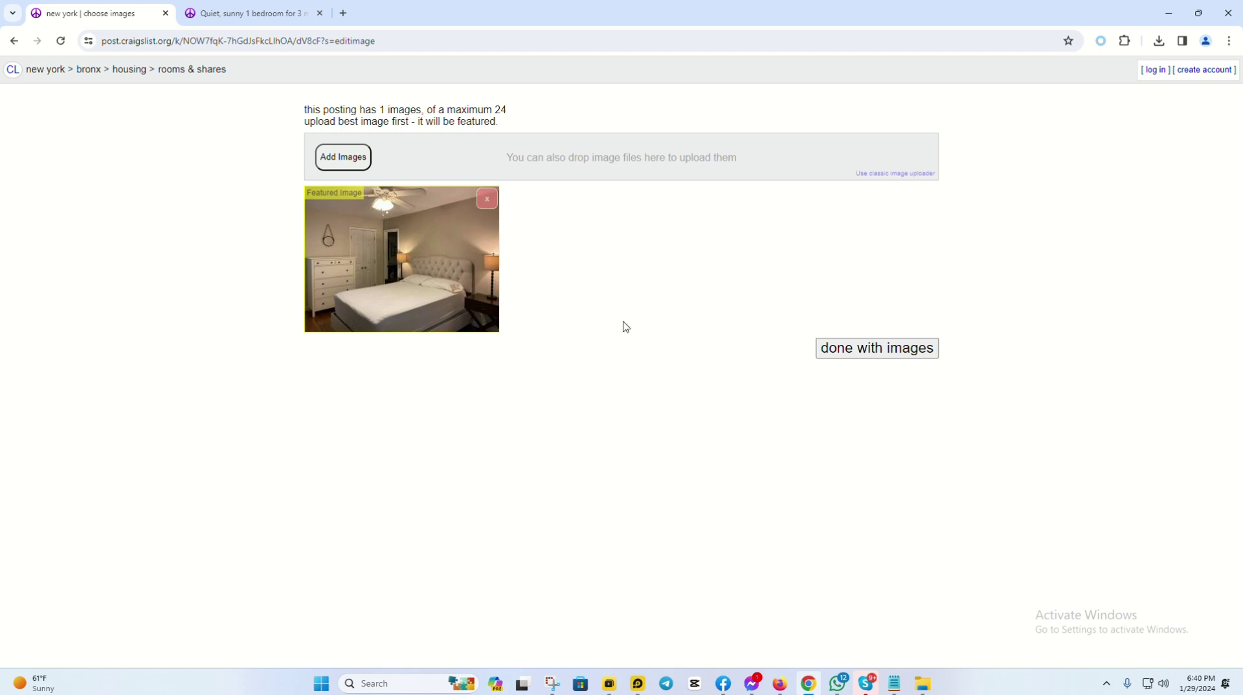
pyautogui.click(866, 354)
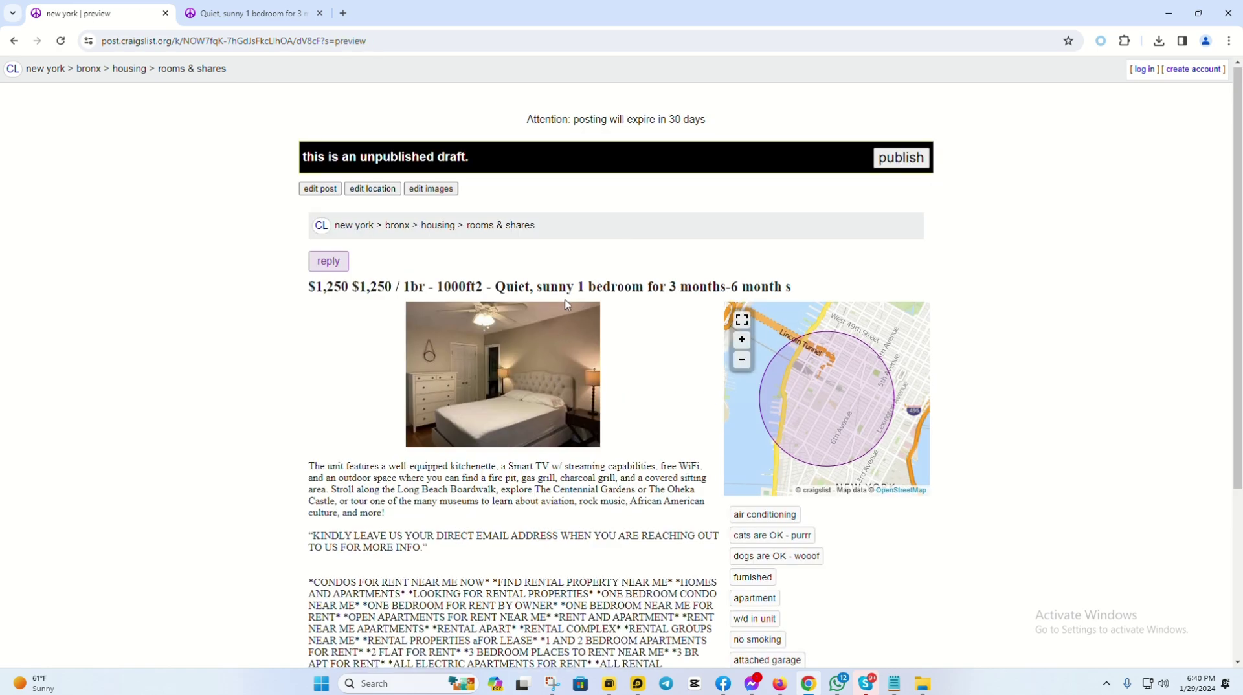
# - Review the unpublished draft preview and publish the rooms & shares post
pyautogui.scroll(-3, 646, 314)
pyautogui.scroll(2, 505, 304)
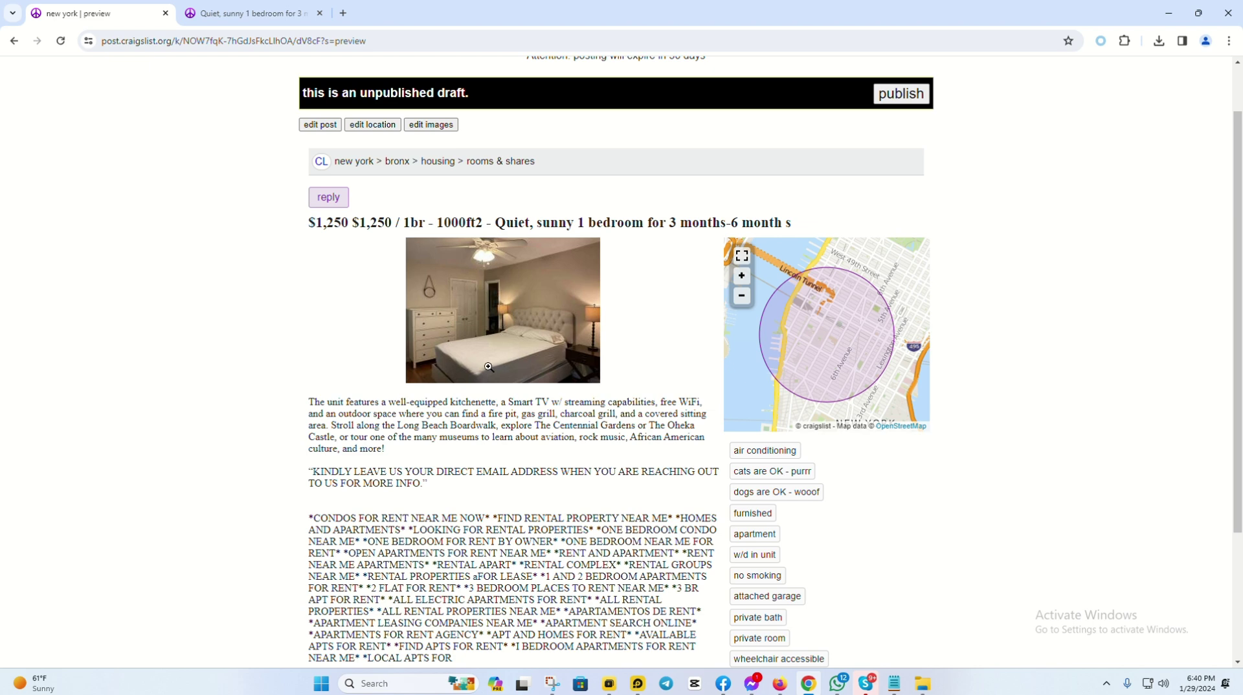
pyautogui.scroll(-3, 489, 367)
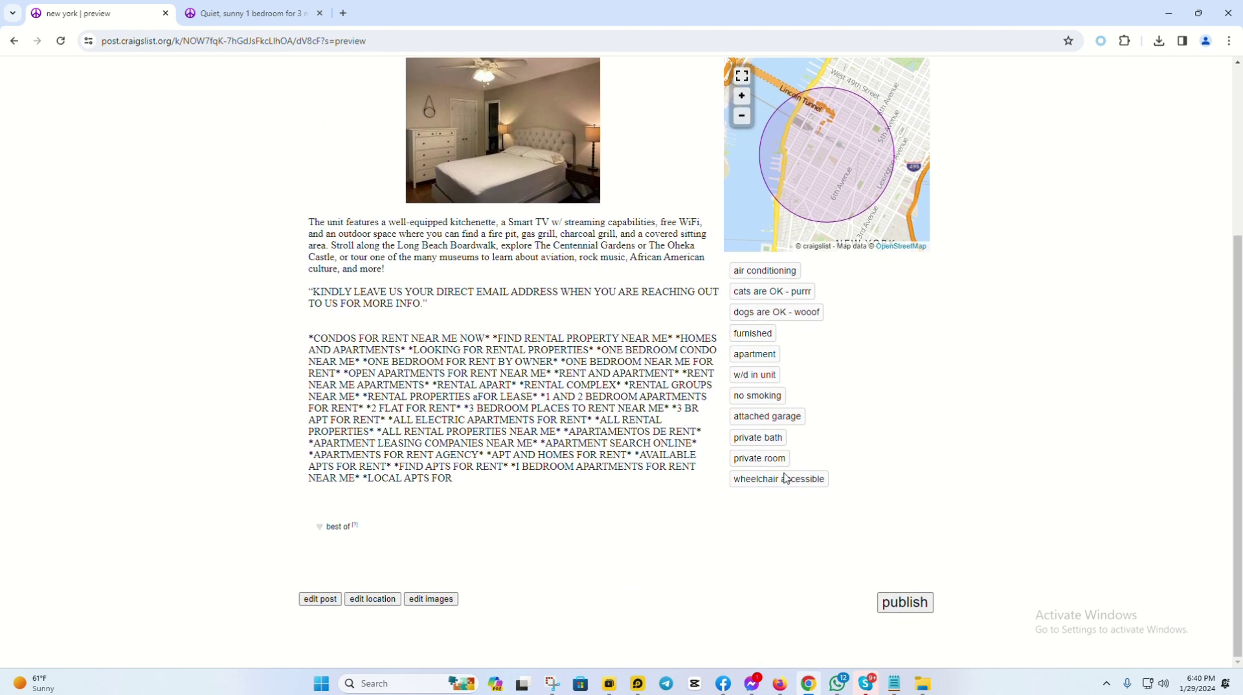
pyautogui.scroll(4, 574, 317)
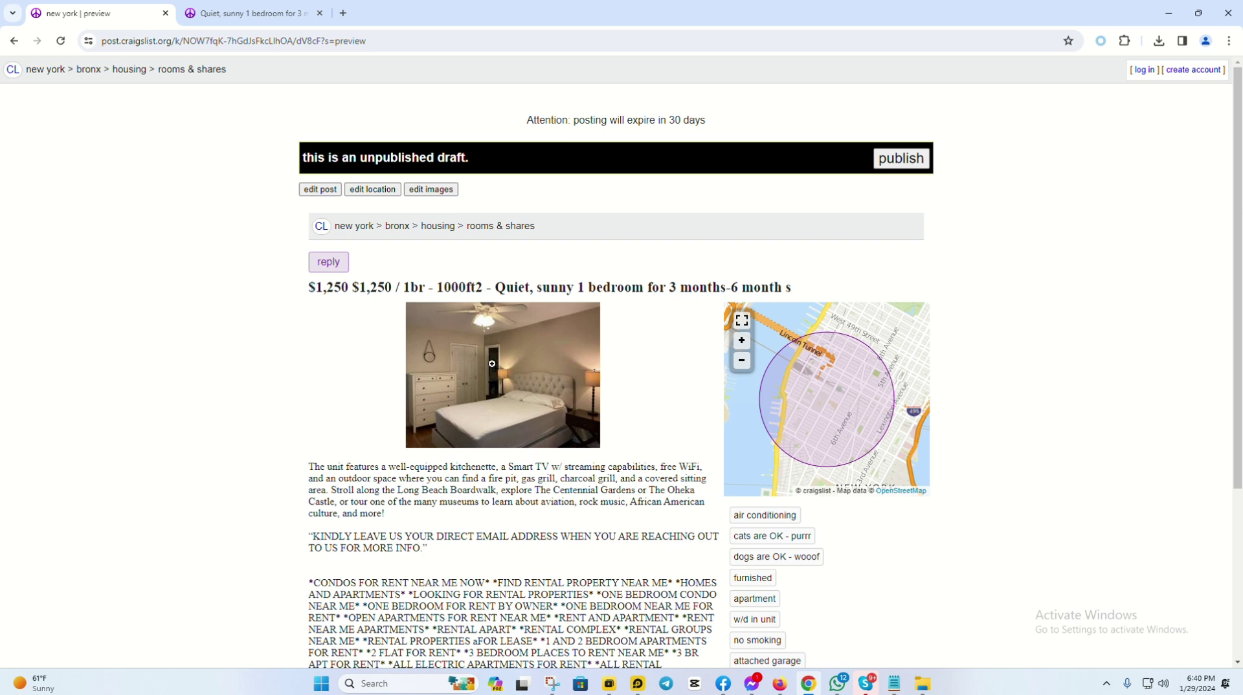
pyautogui.click(901, 159)
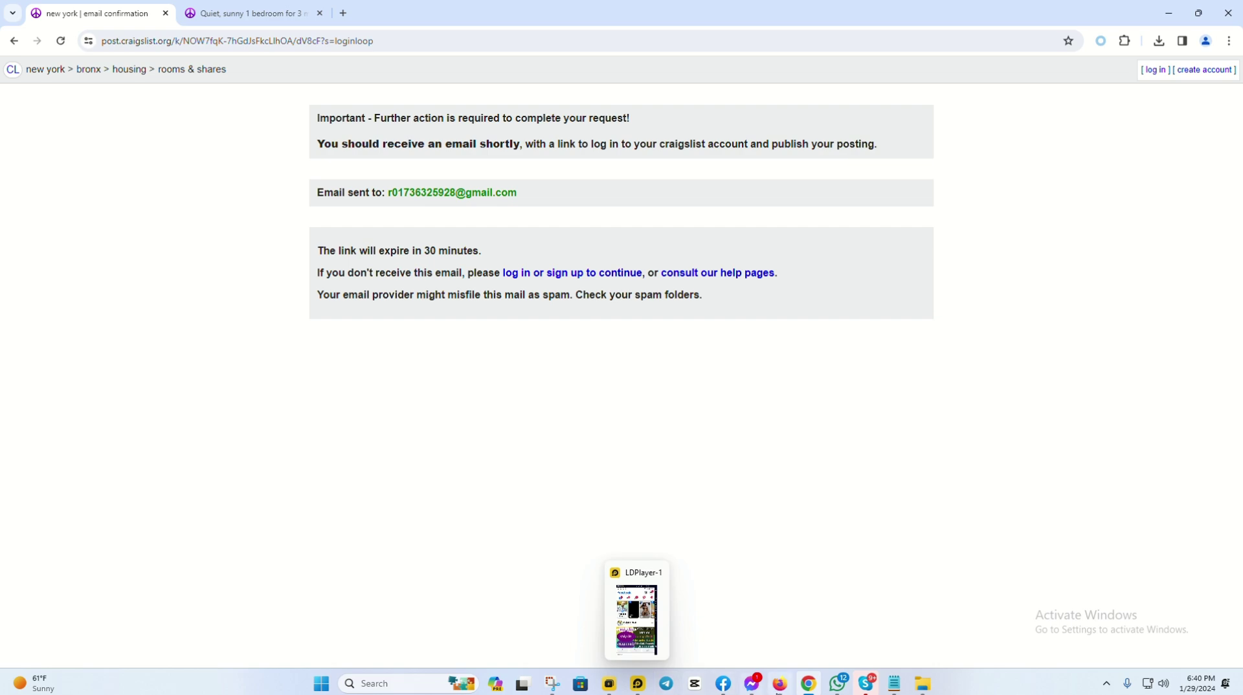
# - Copy the 'complete your posting' link from the craigslist email in Gmail, then return to Chrome
pyautogui.click(779, 685)
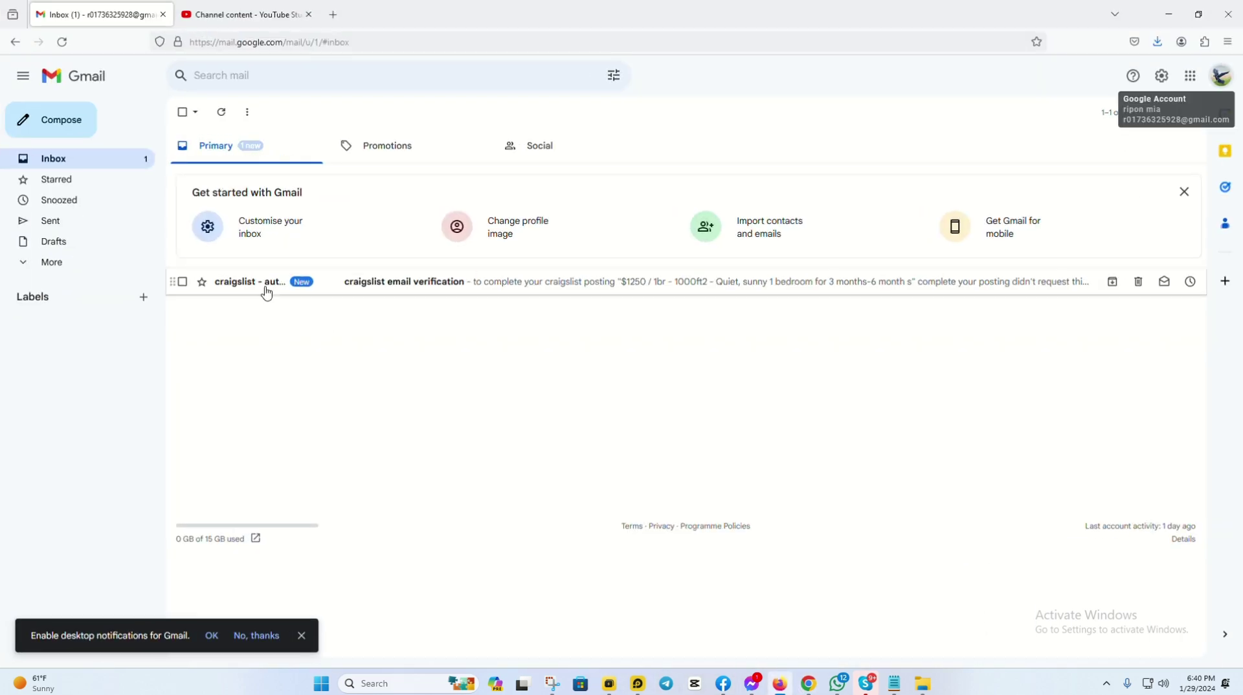
pyautogui.click(523, 283)
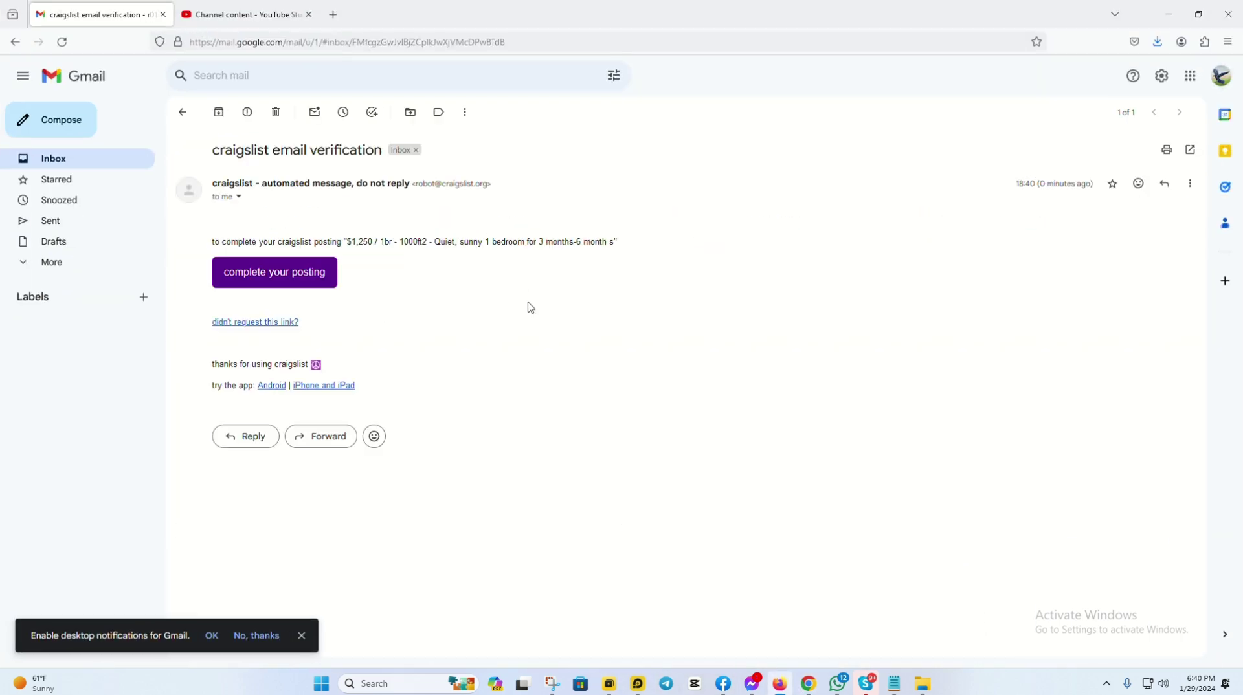
pyautogui.rightClick(262, 280)
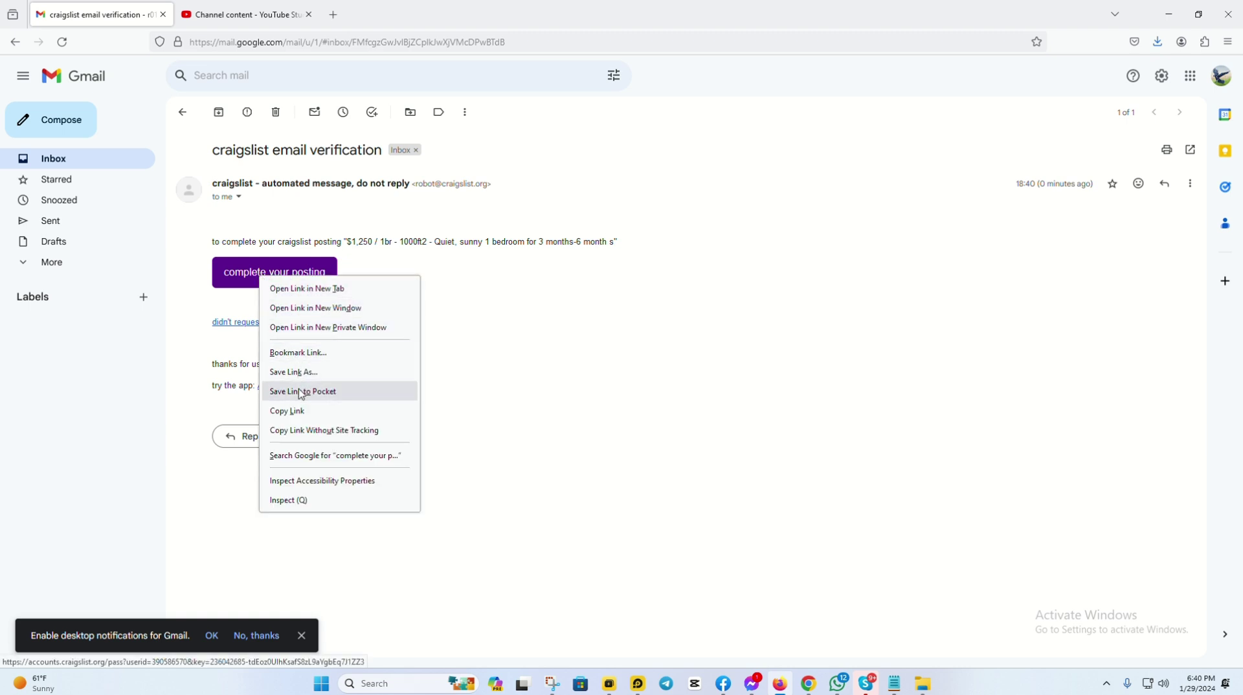
pyautogui.click(290, 413)
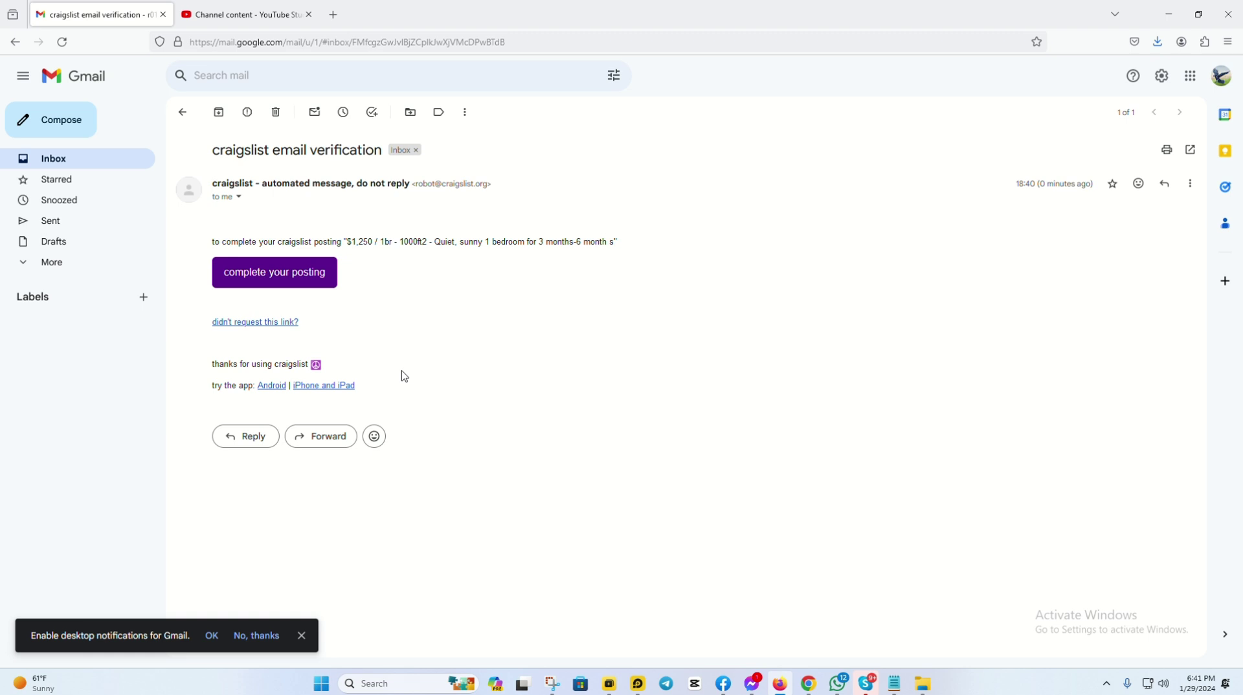
pyautogui.click(808, 684)
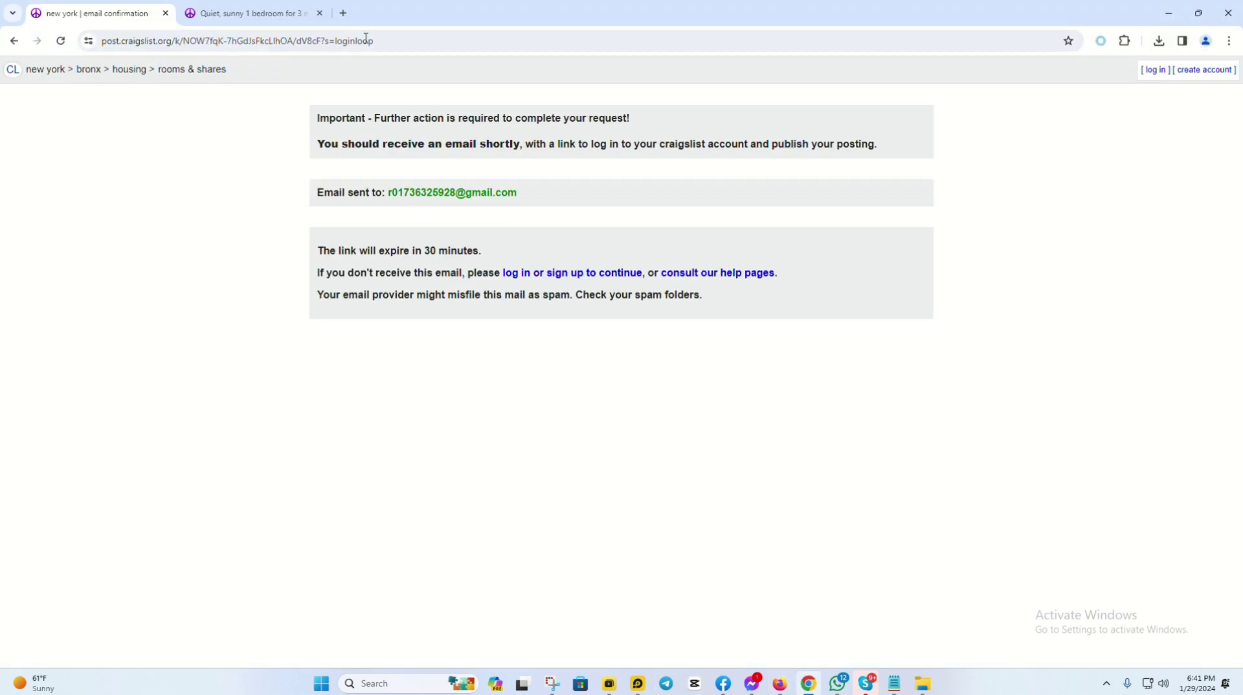
# - Load the copied completion link in a new browser tab
pyautogui.click(343, 13)
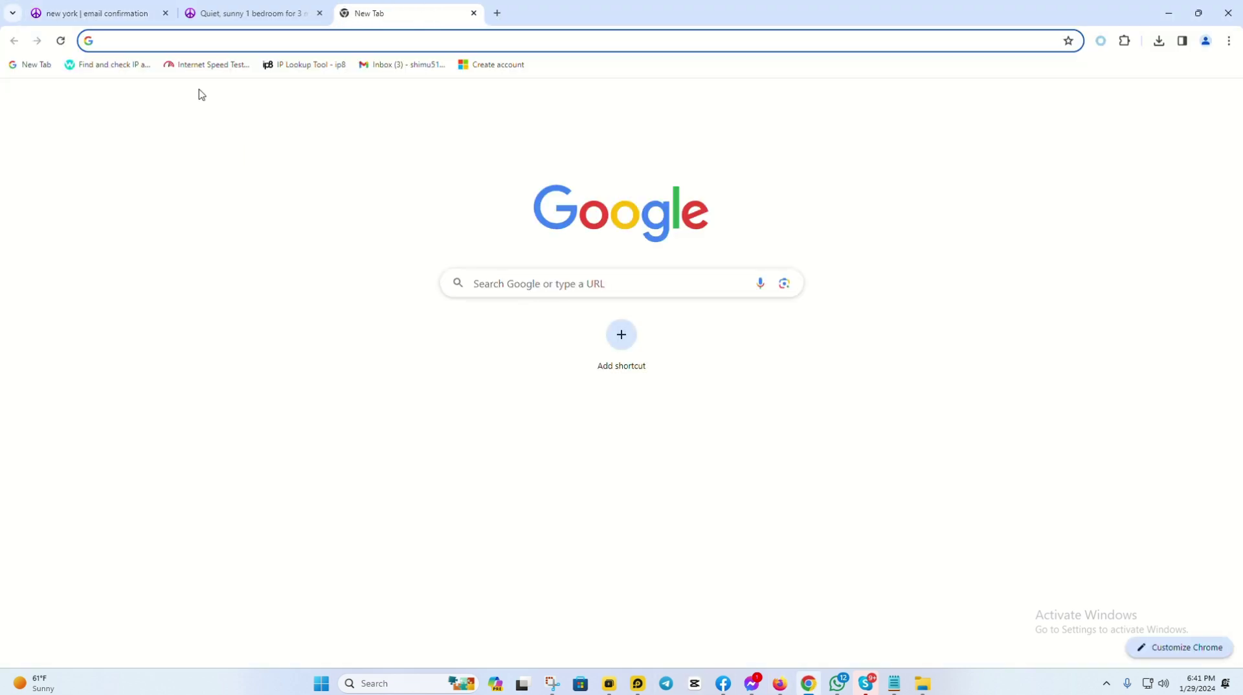
pyautogui.press('Return')
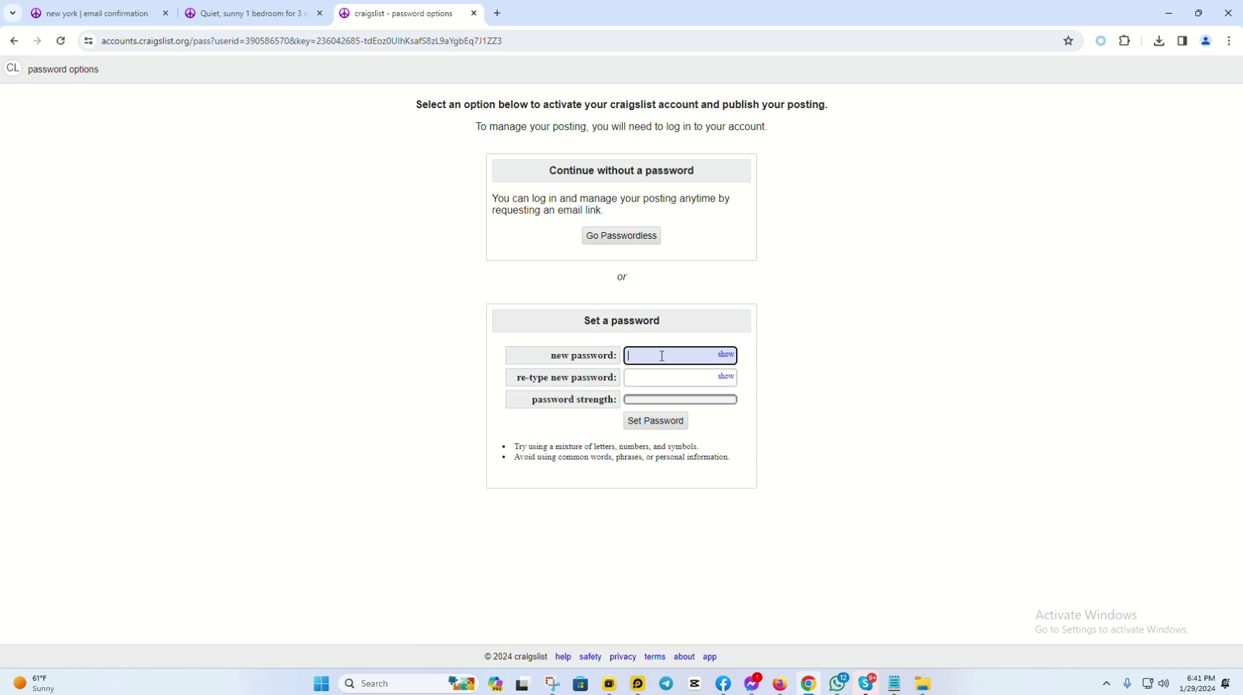
# - Enter a new account password, then paste the same password into the re-type field and submit
pyautogui.write('***')
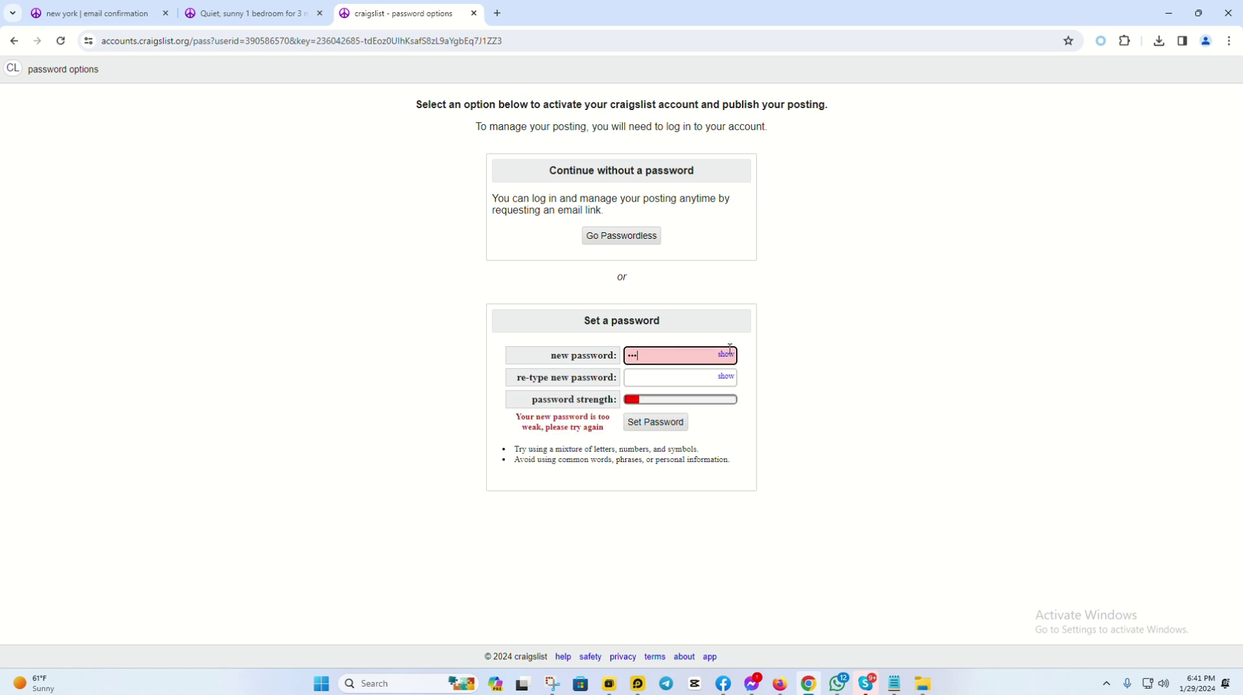
pyautogui.click(726, 355)
pyautogui.click(667, 354)
pyautogui.write('#')
pyautogui.hotkey('ctrl', 'v')
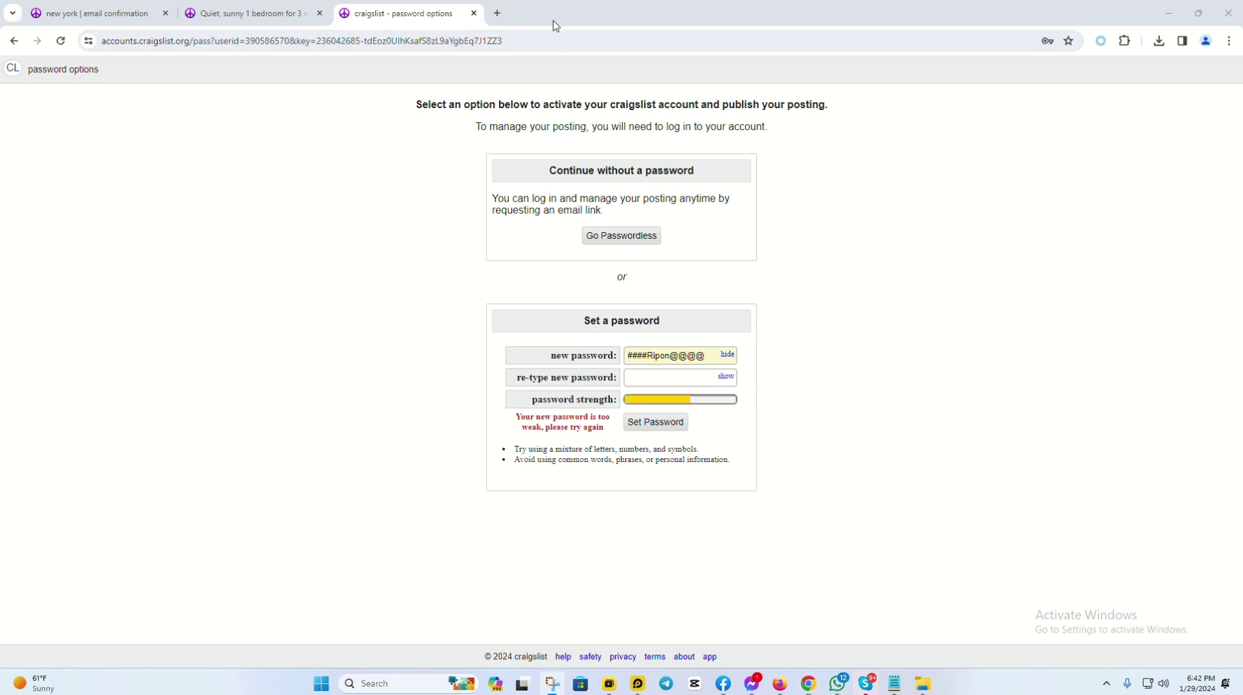
pyautogui.moveTo(711, 357); pyautogui.dragTo(627, 358)
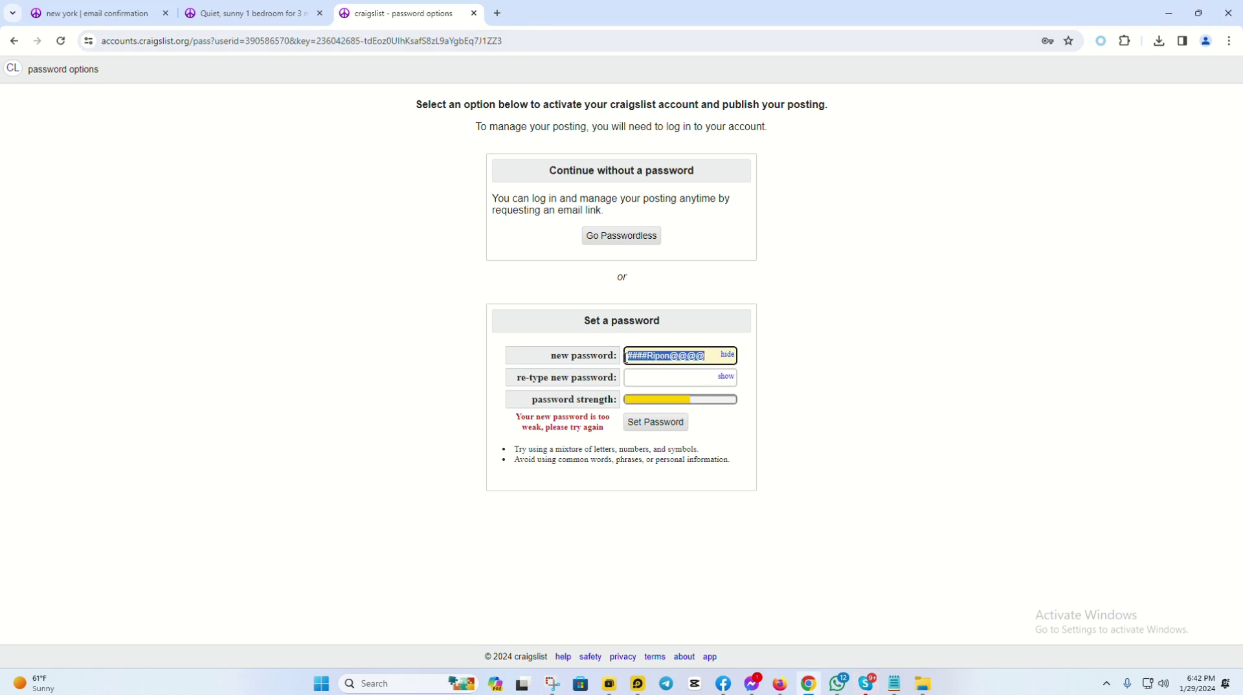
pyautogui.click(650, 381)
pyautogui.hotkey('ctrl', 'v')
pyautogui.click(645, 428)
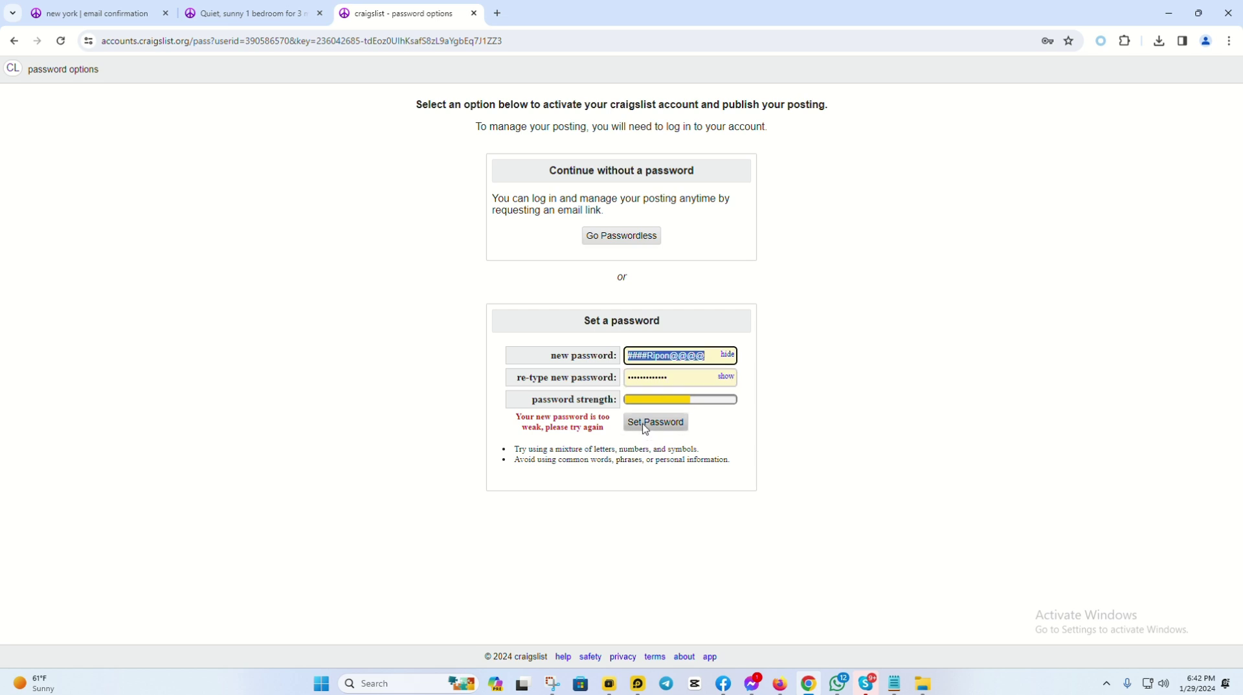
pyautogui.click(644, 426)
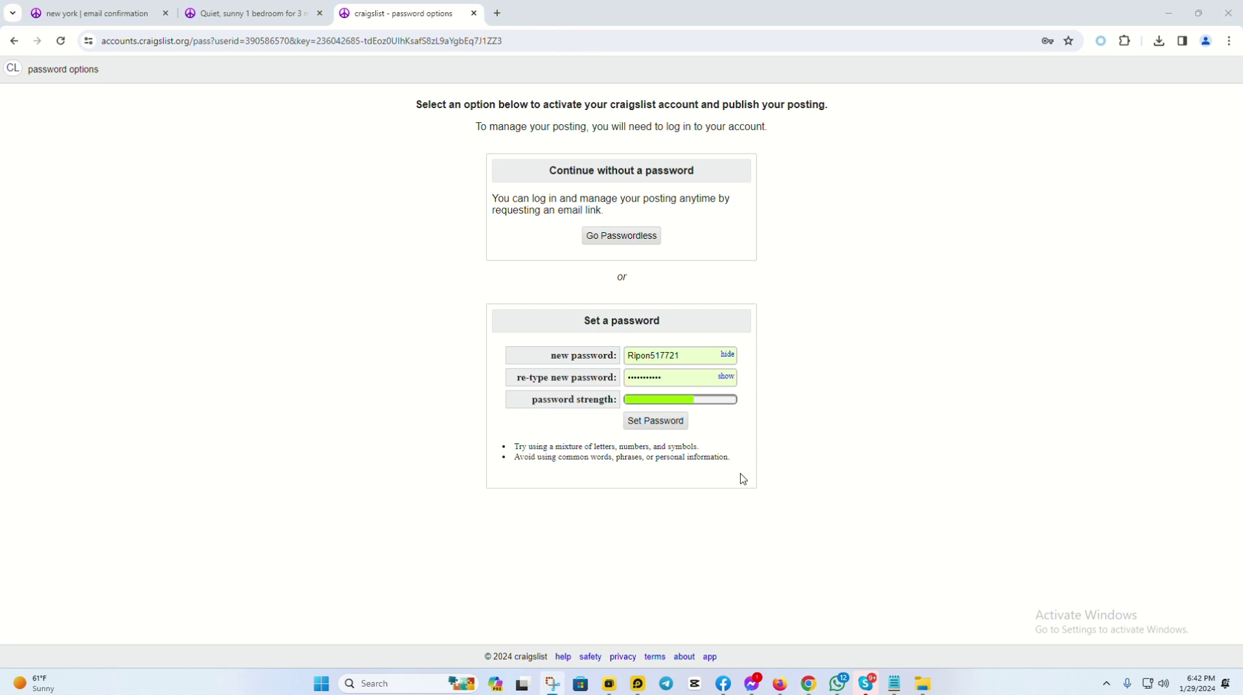
# - Set the password, decline Chrome's offer to save it, and accept the terms of use
pyautogui.click(656, 422)
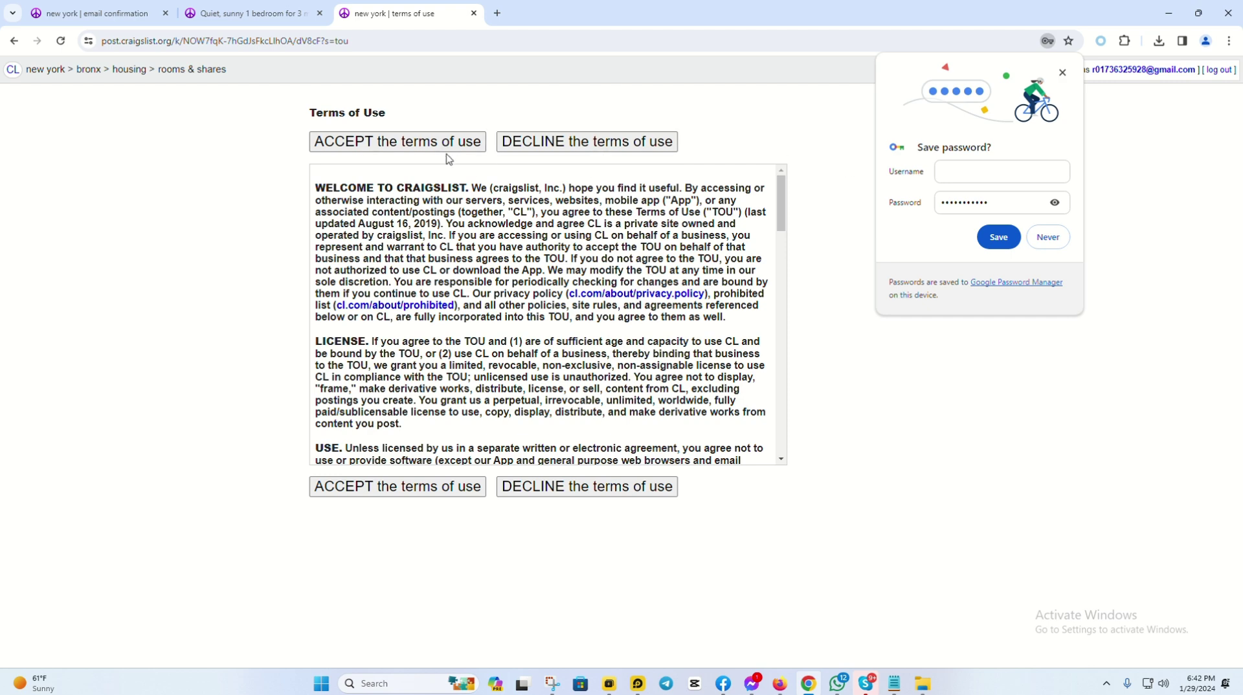
pyautogui.click(1048, 237)
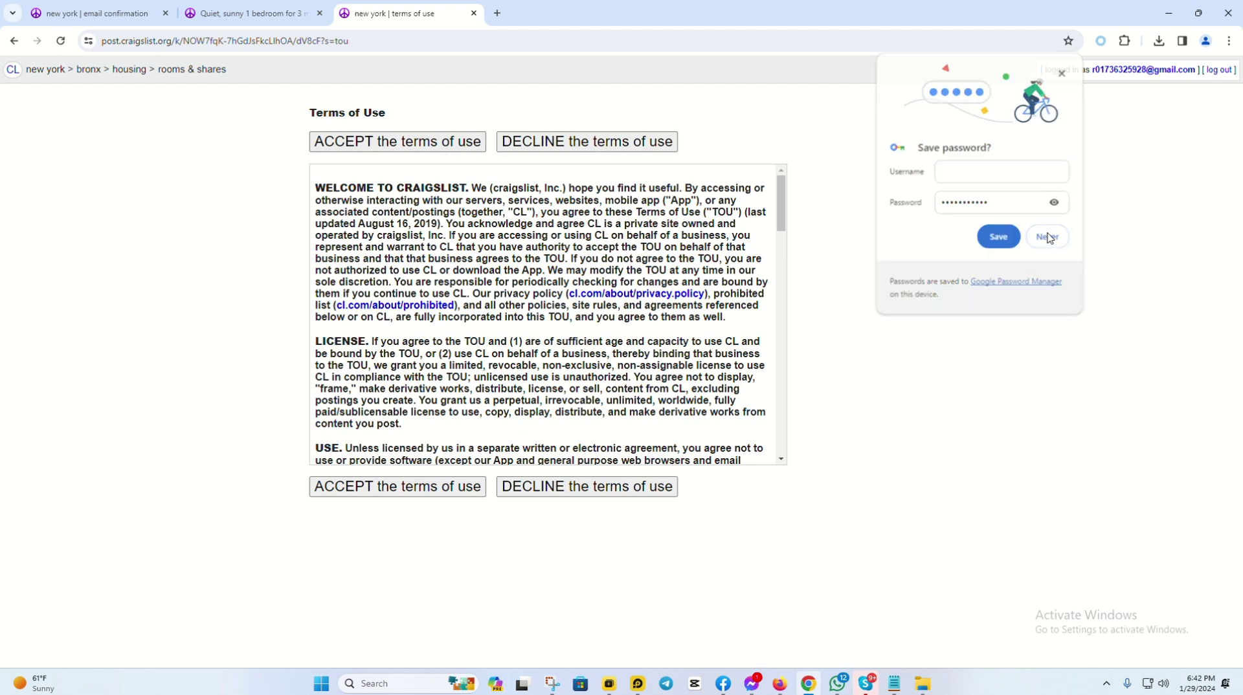
pyautogui.click(367, 148)
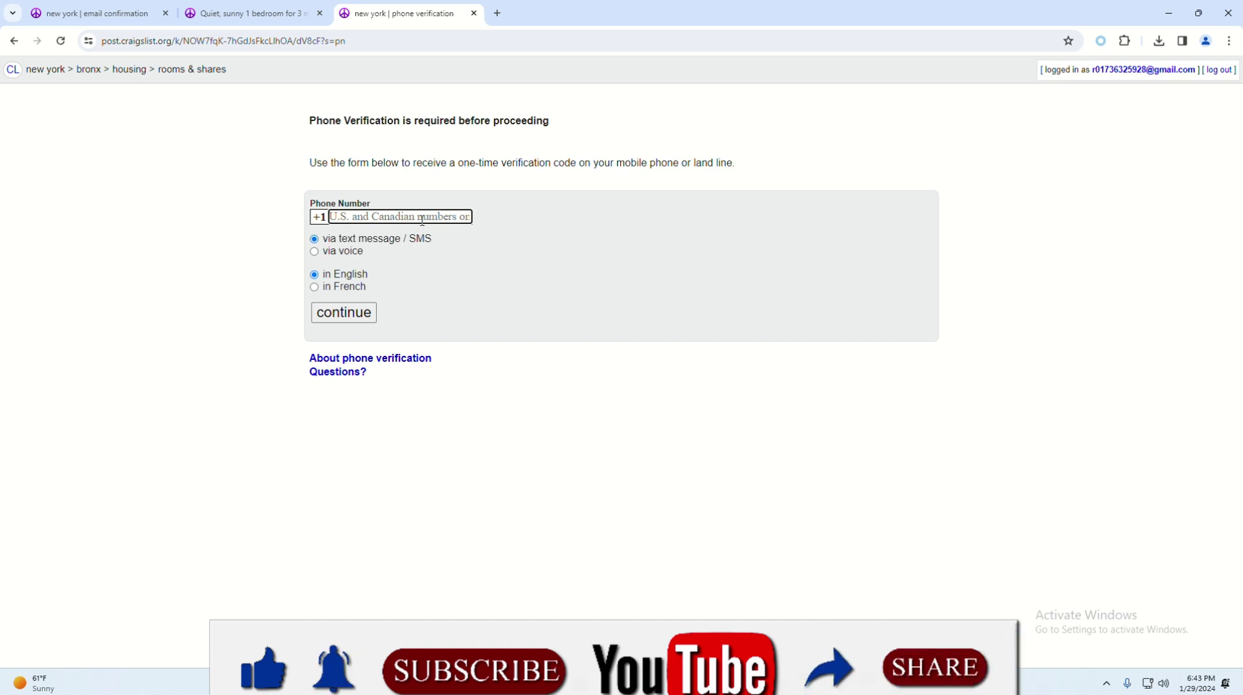
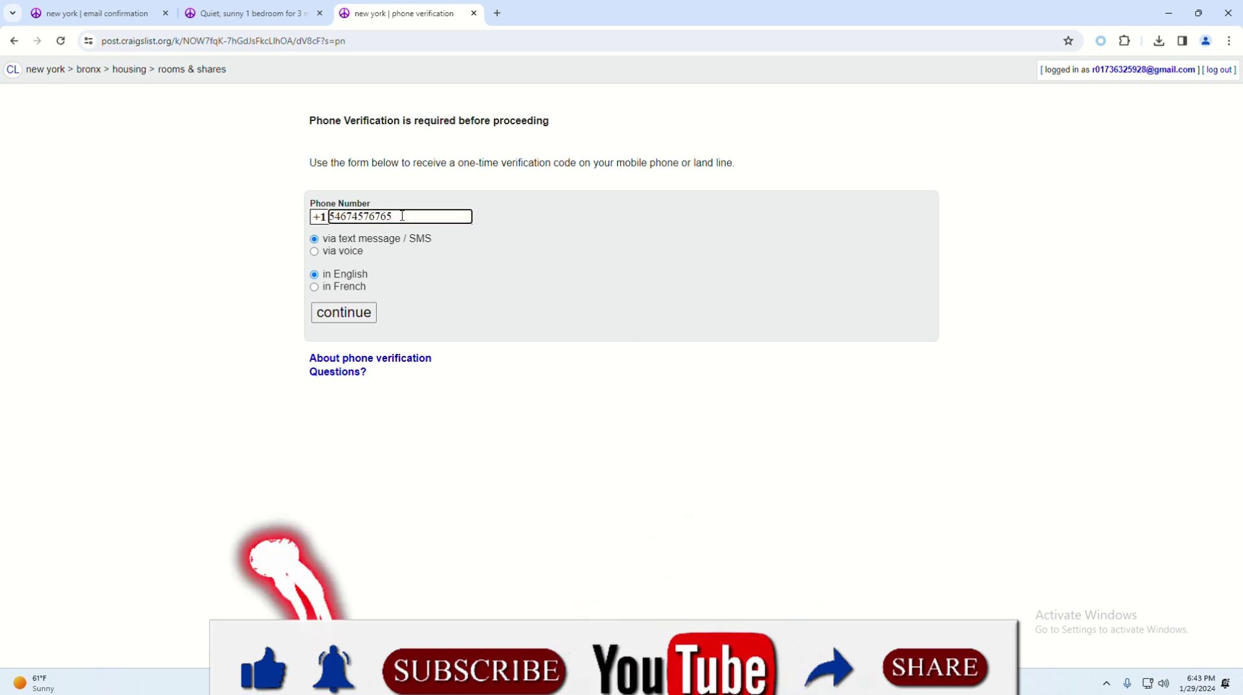
pyautogui.doubleClick(351, 221)
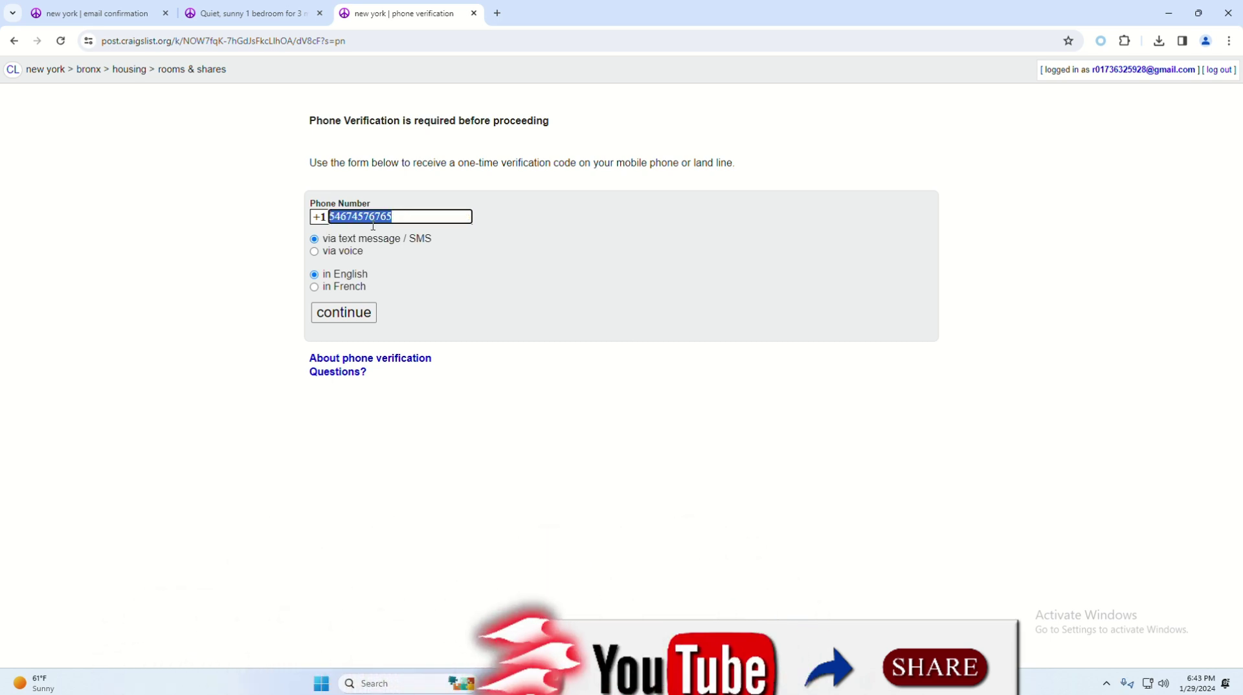
pyautogui.press('BackSpace')
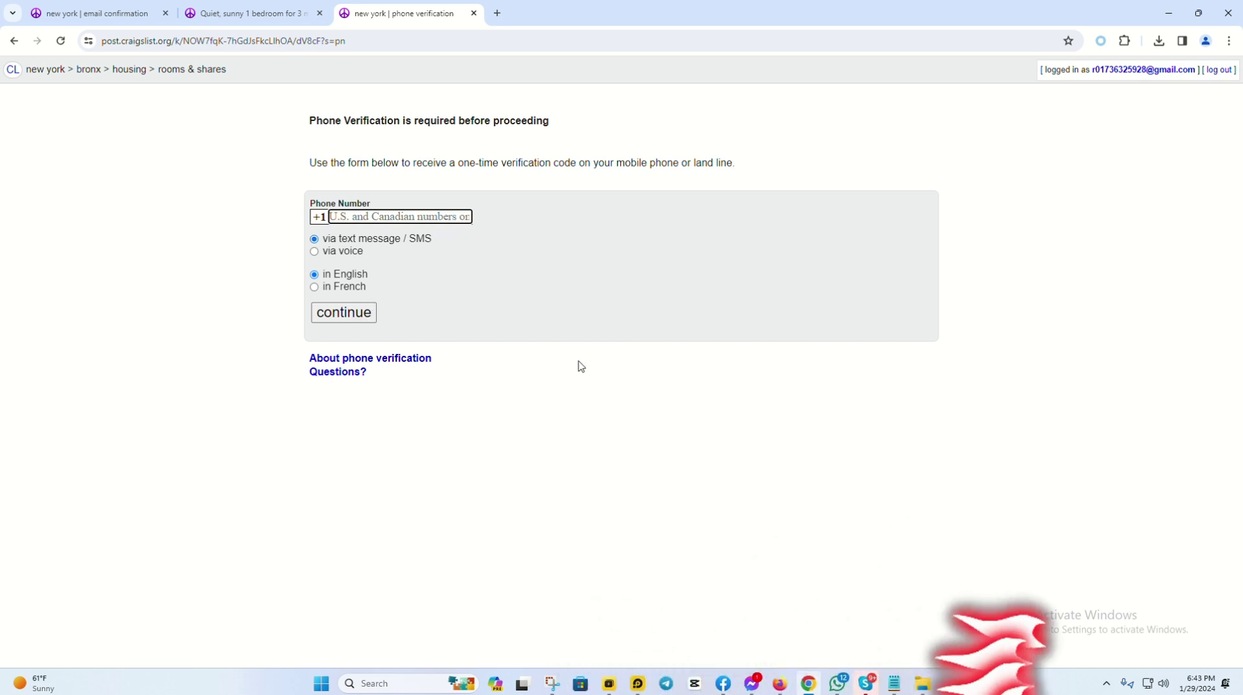